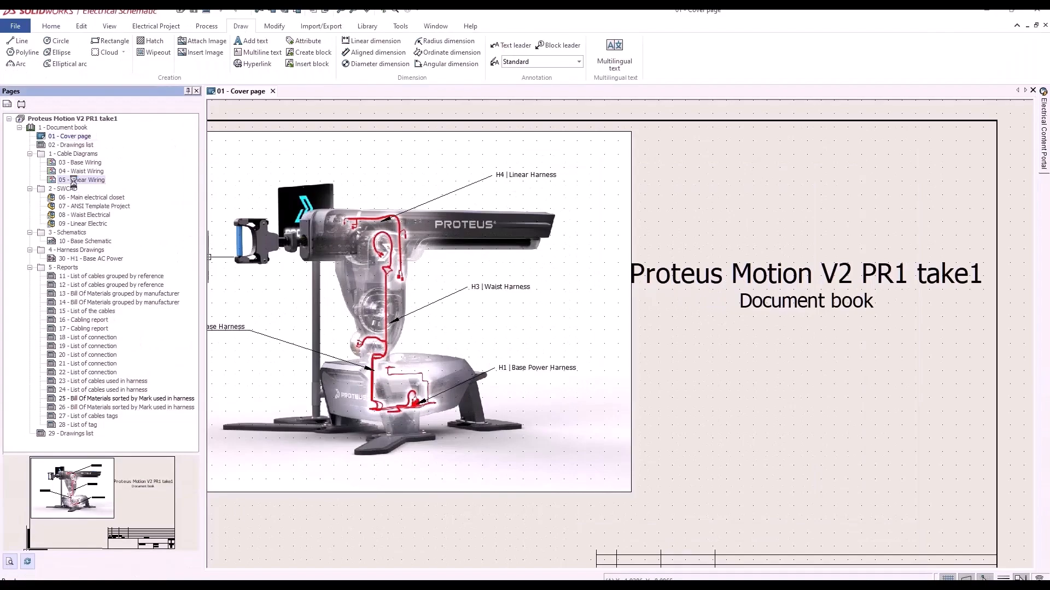
Open the 04 - Waist Wiring cable diagram to check its opening view.
{"action": "scroll", "coordinate": [419, 132], "scroll_direction": "up", "scroll_amount": 3}
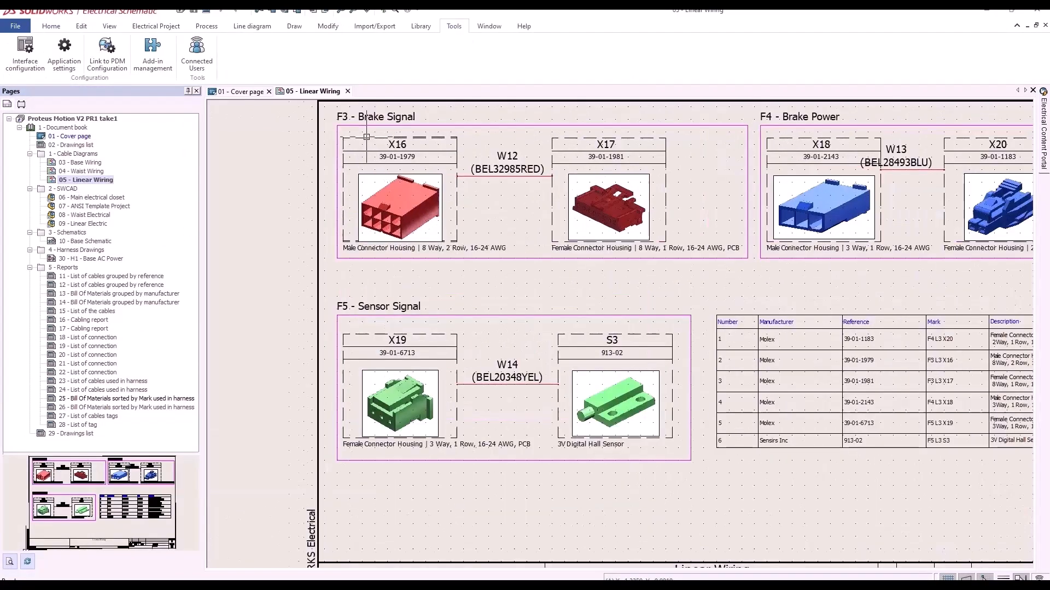
{"action": "left_click", "coordinate": [80, 171]}
{"action": "double_click", "coordinate": [80, 171]}
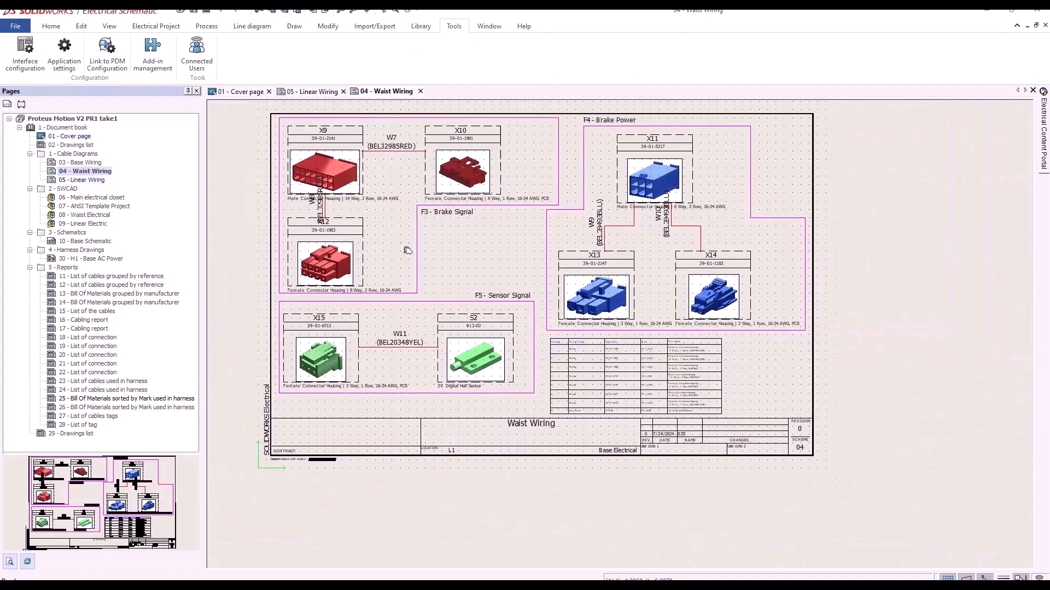
Close the Cover page, Waist Wiring and Linear Wiring drawings together from the project's page list.
{"action": "left_click", "coordinate": [95, 182], "text": "ctrl"}
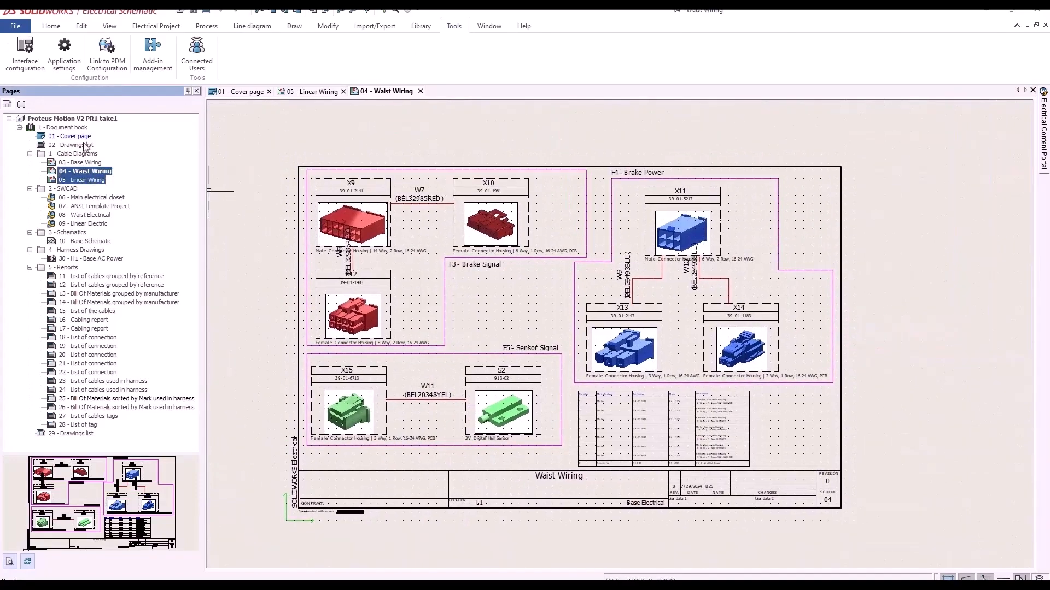
{"action": "left_click", "coordinate": [82, 138], "text": "ctrl"}
{"action": "right_click", "coordinate": [81, 138]}
{"action": "left_click", "coordinate": [105, 146]}
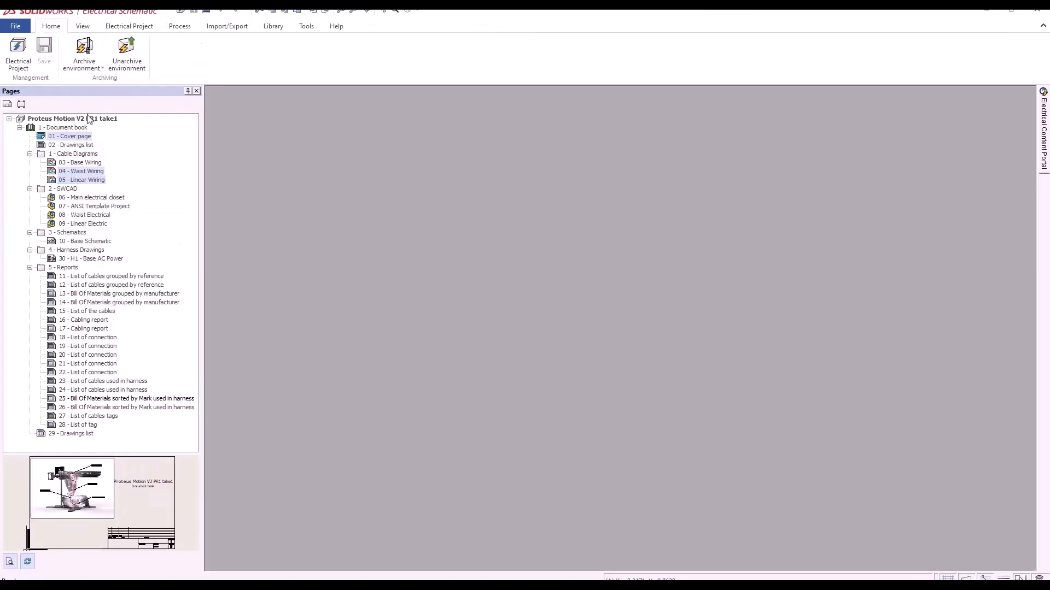
Enable zoom to fit when opening drawings in the interface preferences, and reopen the Cover page and Linear Wiring drawings to test it.
{"action": "left_click", "coordinate": [307, 26]}
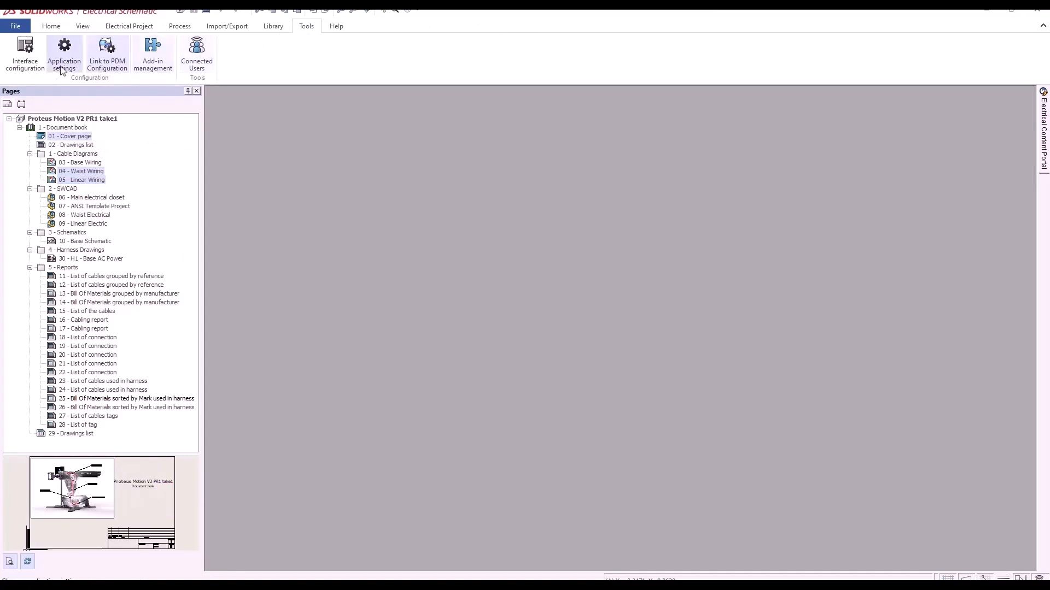
{"action": "left_click", "coordinate": [25, 52]}
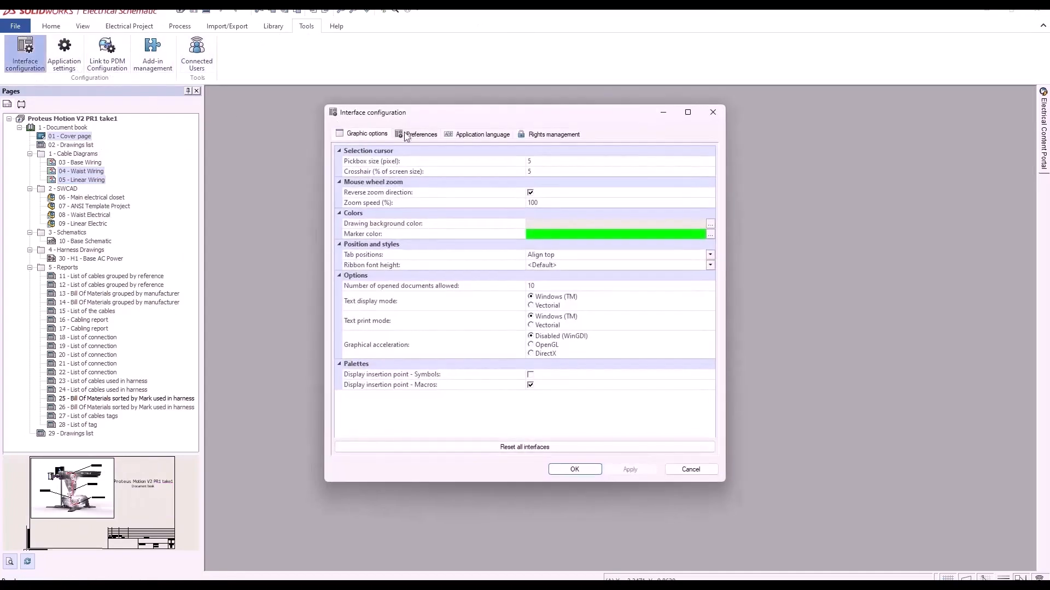
{"action": "left_click", "coordinate": [415, 134]}
{"action": "left_click", "coordinate": [531, 282]}
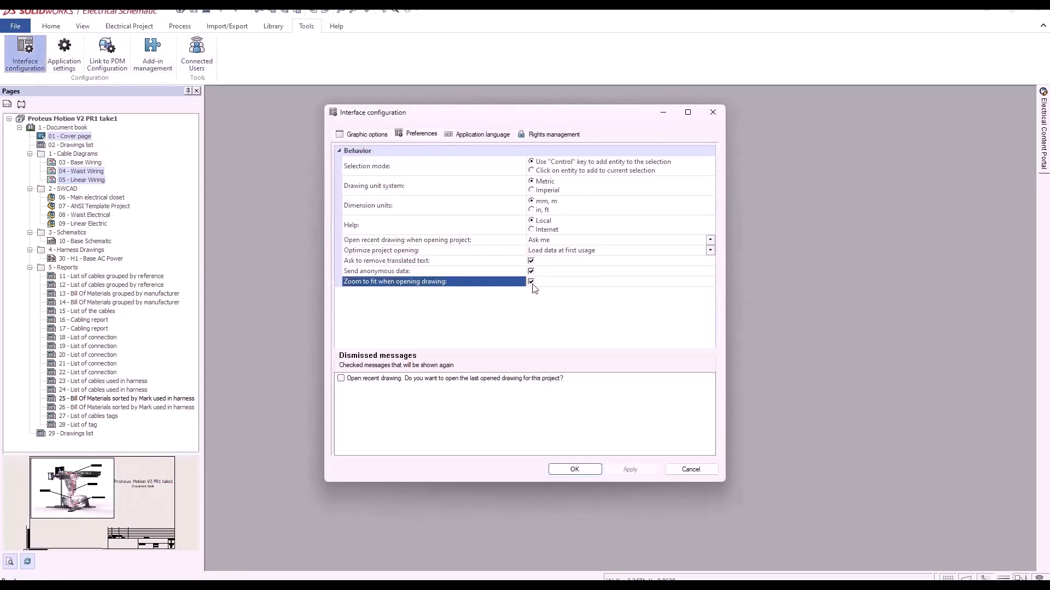
{"action": "left_click", "coordinate": [587, 468]}
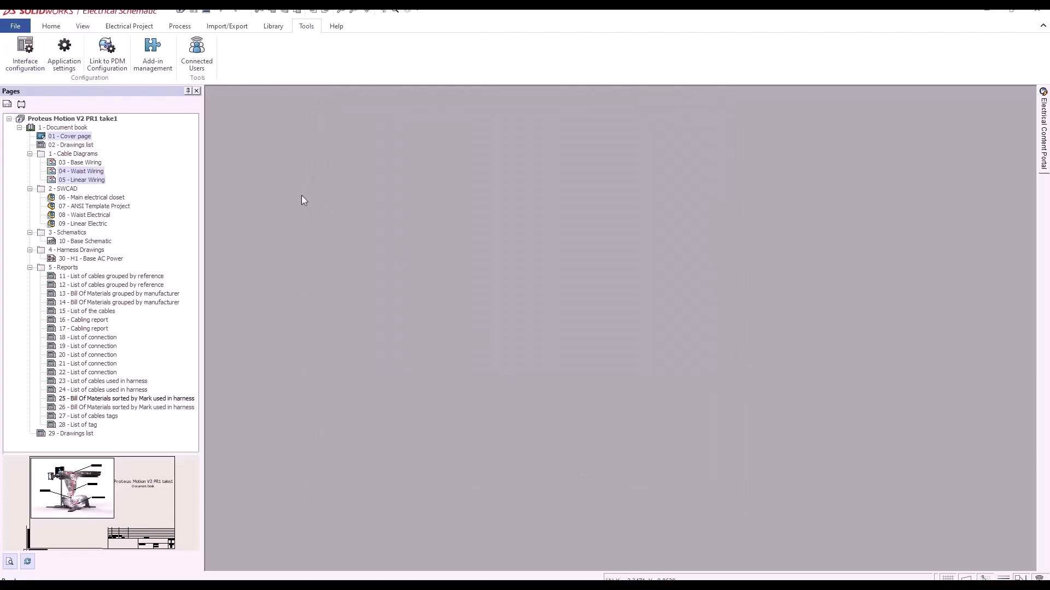
{"action": "double_click", "coordinate": [76, 136]}
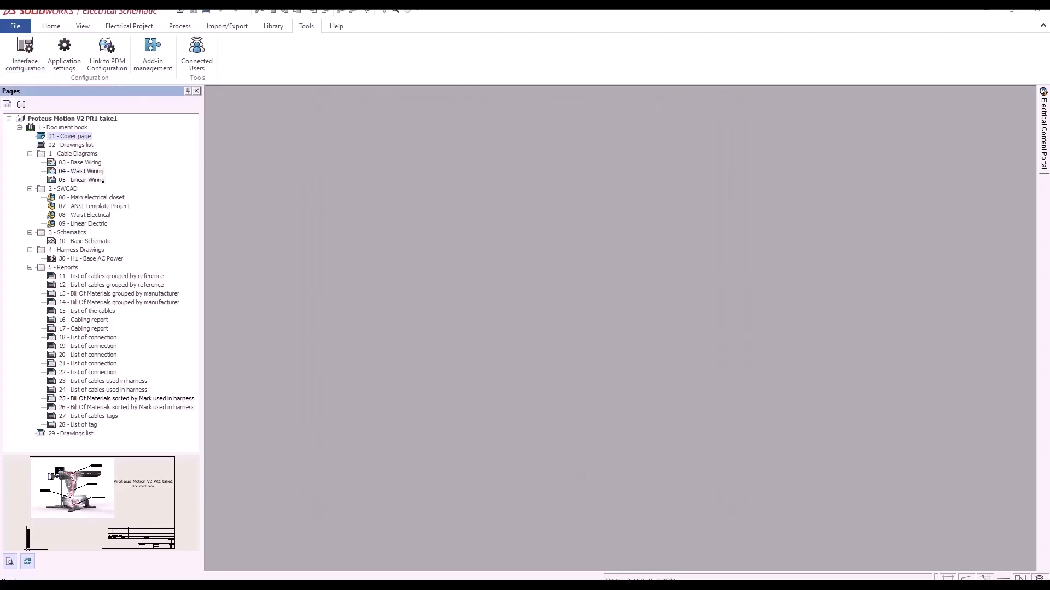
{"action": "double_click", "coordinate": [87, 180]}
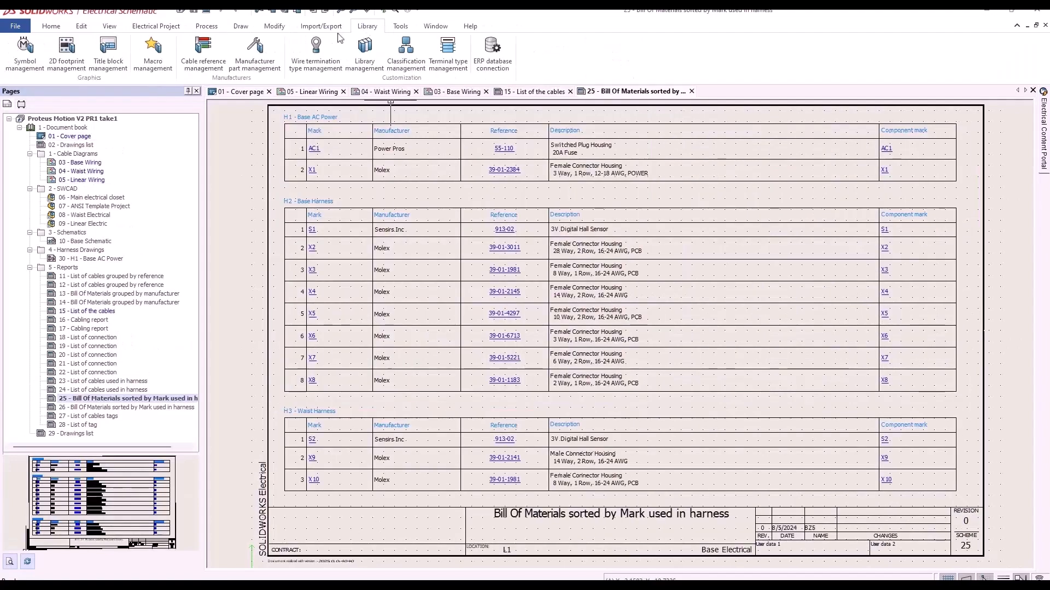
From manufacturer part management, create an Excel file for part import with the class Connectors and save it as testd.
{"action": "left_click", "coordinate": [253, 49]}
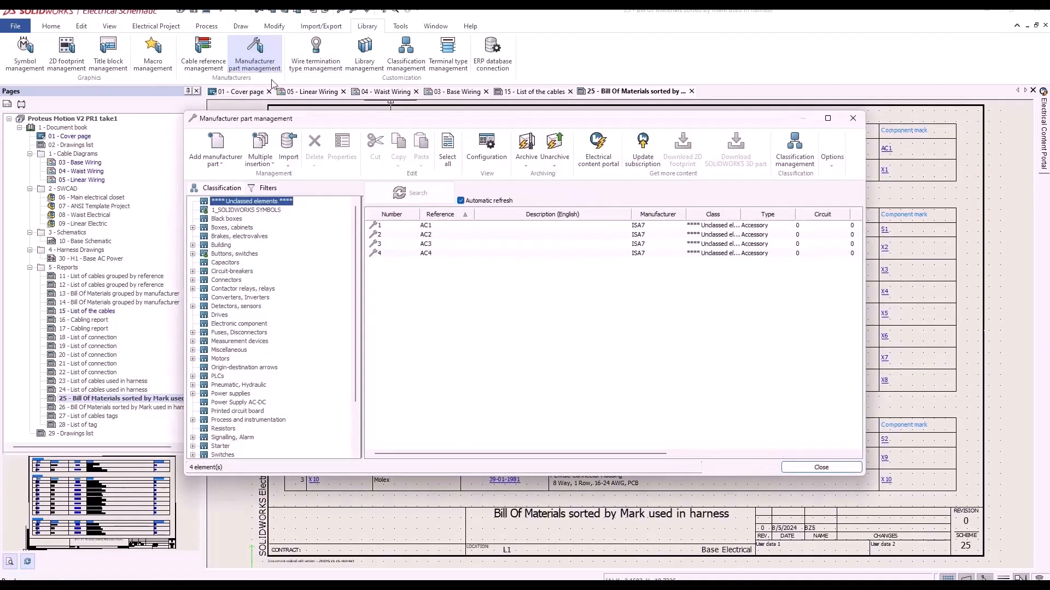
{"action": "left_click", "coordinate": [227, 279]}
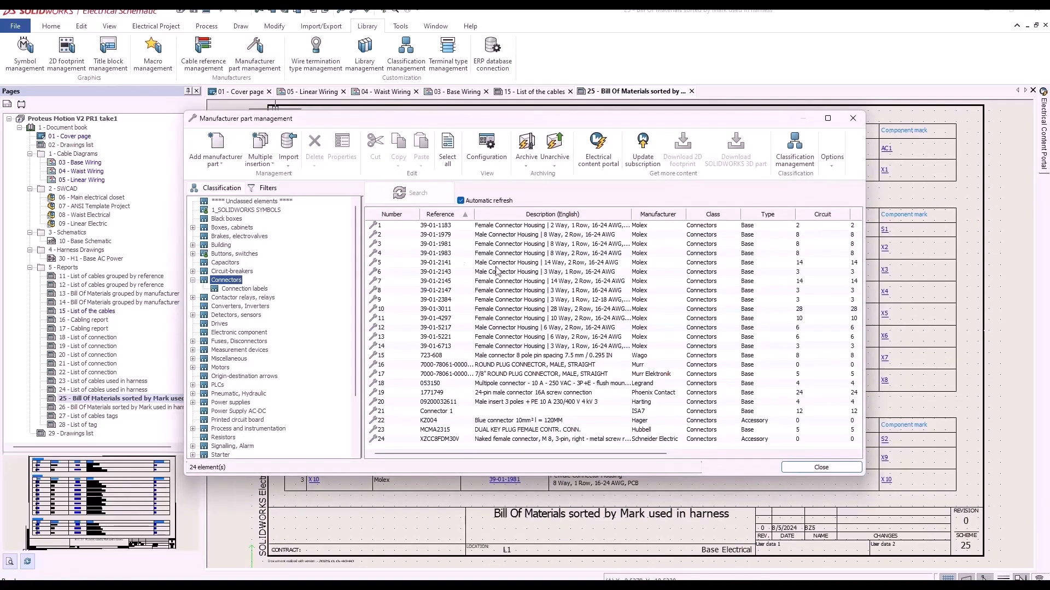
{"action": "left_click", "coordinate": [288, 162]}
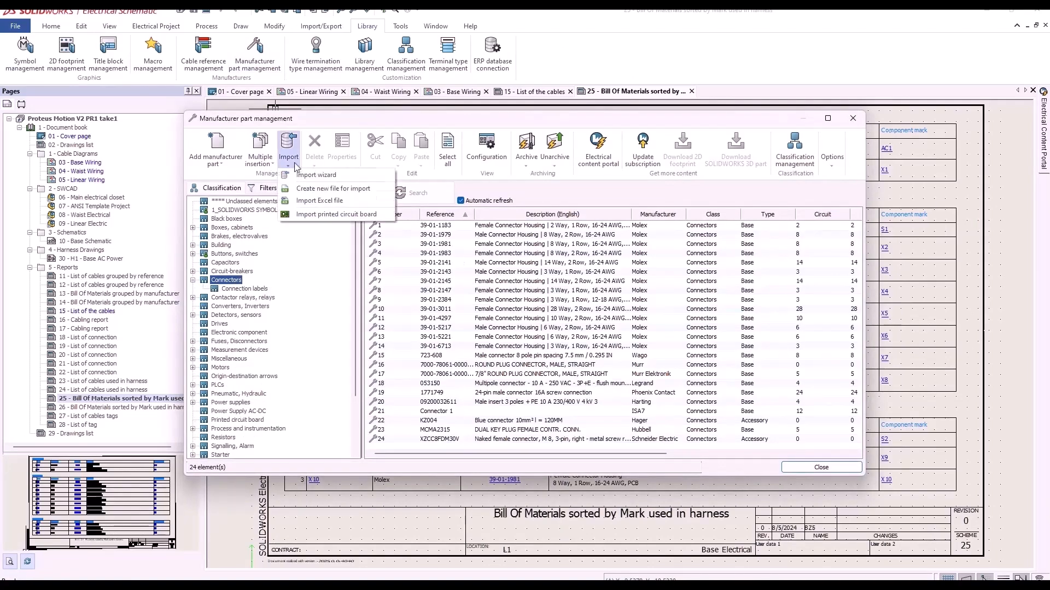
{"action": "left_click", "coordinate": [389, 190]}
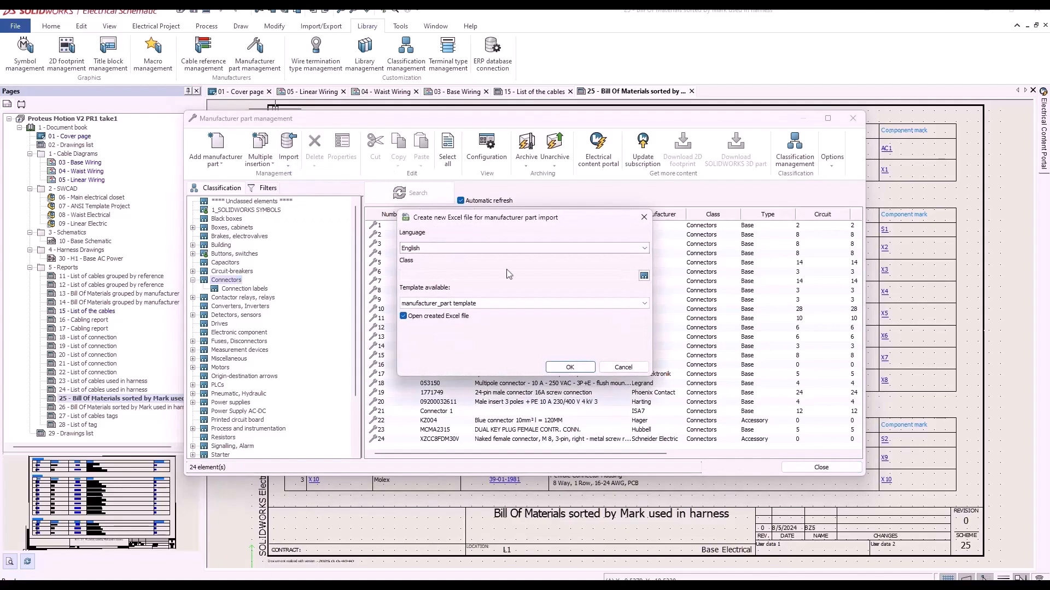
{"action": "left_click", "coordinate": [643, 276]}
{"action": "left_click", "coordinate": [437, 214]}
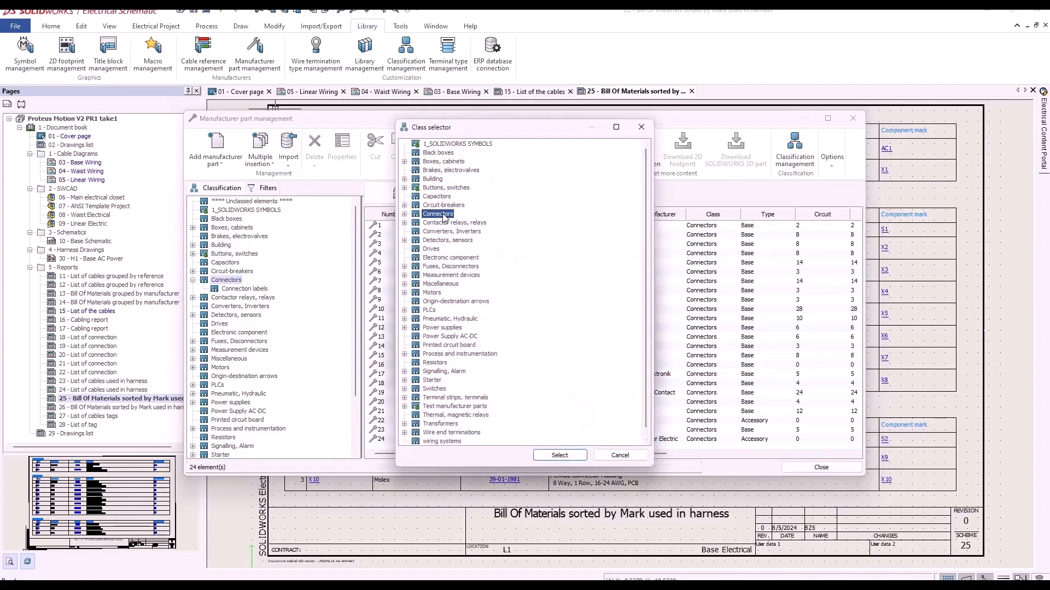
{"action": "left_click", "coordinate": [553, 454]}
{"action": "left_click", "coordinate": [560, 372]}
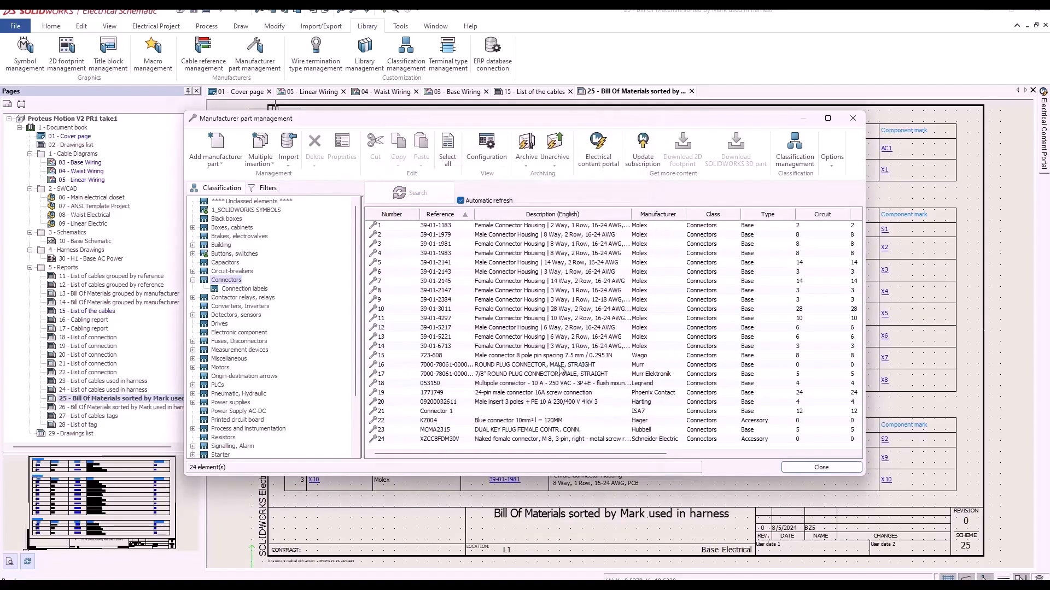
{"action": "type", "text": "test"}
{"action": "key", "text": "Return"}
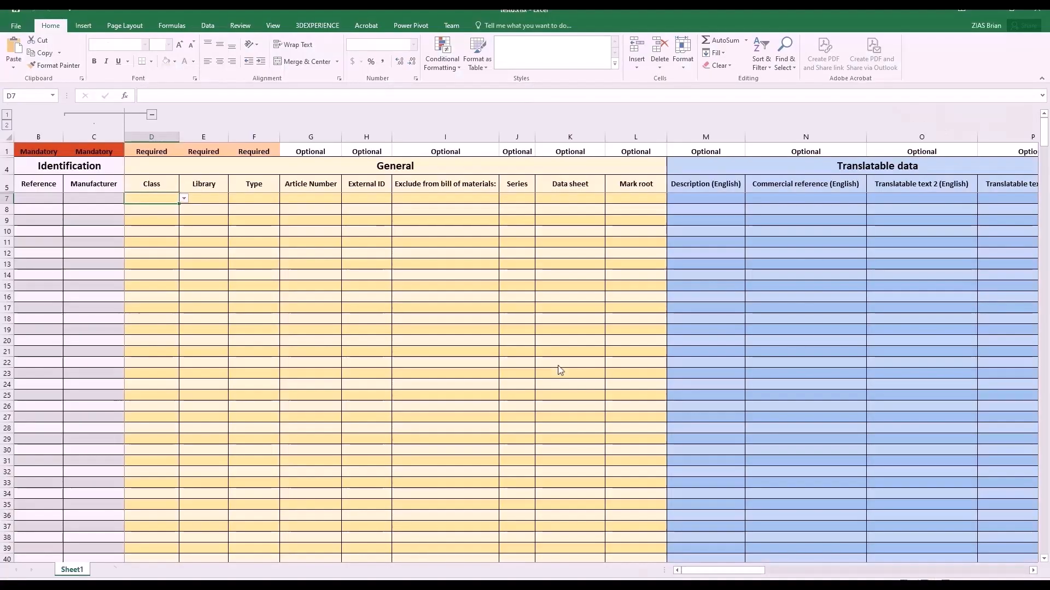
Check the manufacturer choices in C7 and set the first part's class in D7 to Connectors.
{"action": "left_click", "coordinate": [112, 197]}
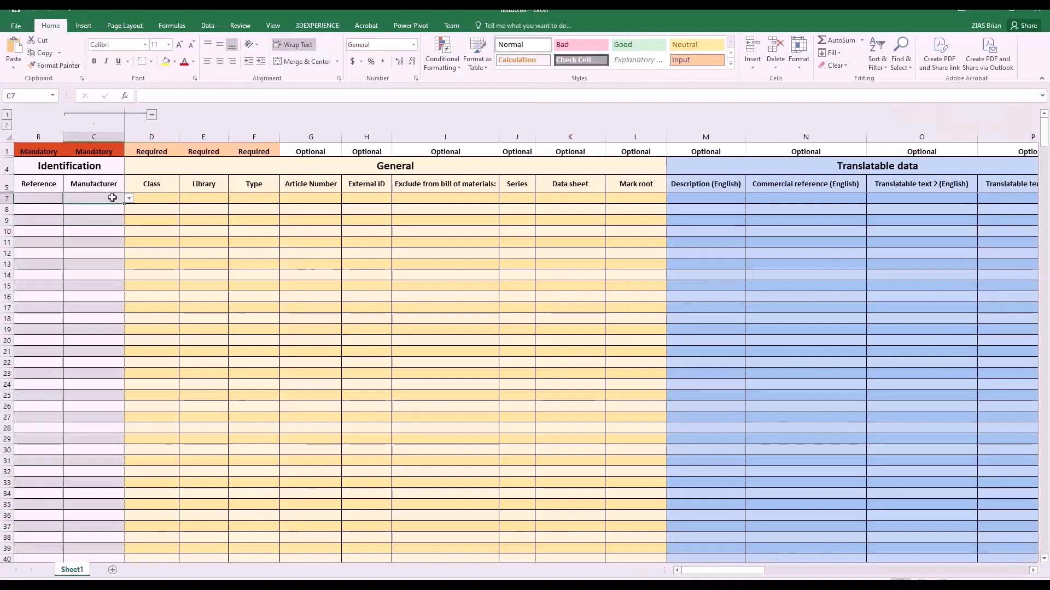
{"action": "left_click", "coordinate": [129, 199]}
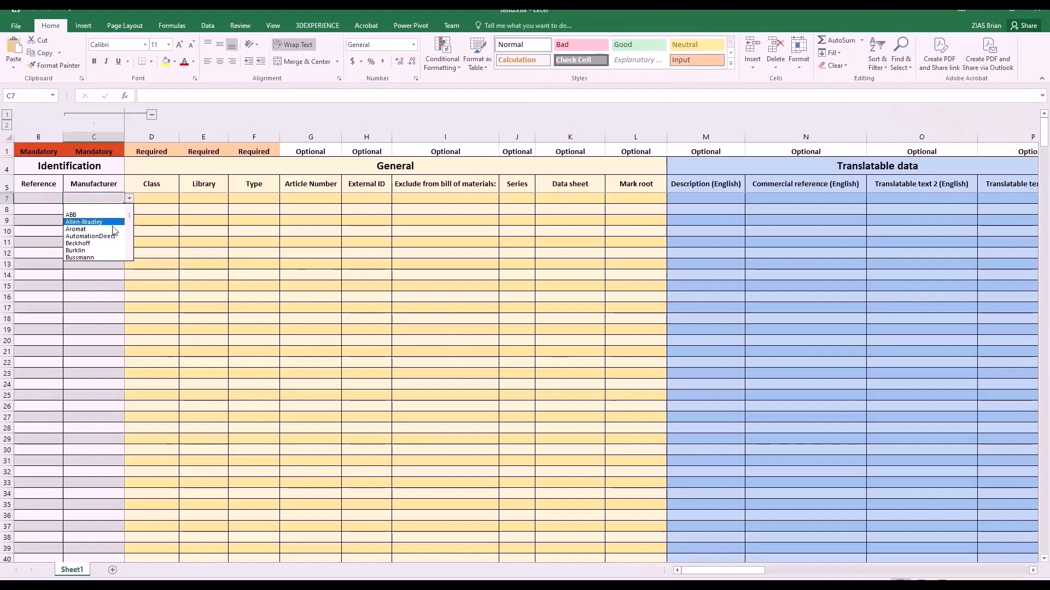
{"action": "left_click", "coordinate": [168, 198]}
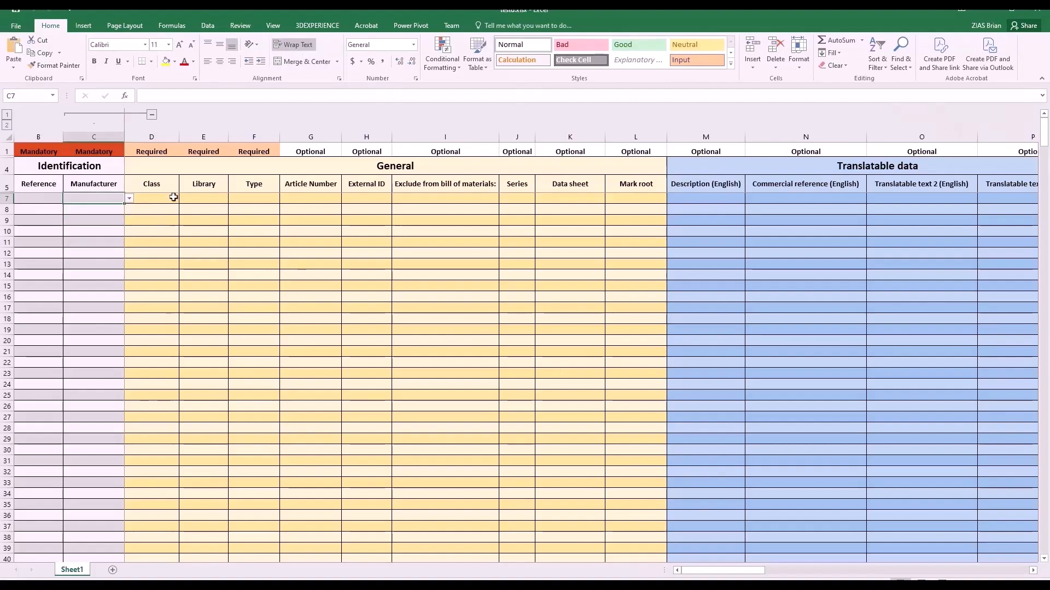
{"action": "left_click", "coordinate": [173, 198]}
{"action": "left_click", "coordinate": [184, 199]}
{"action": "left_click", "coordinate": [164, 208]}
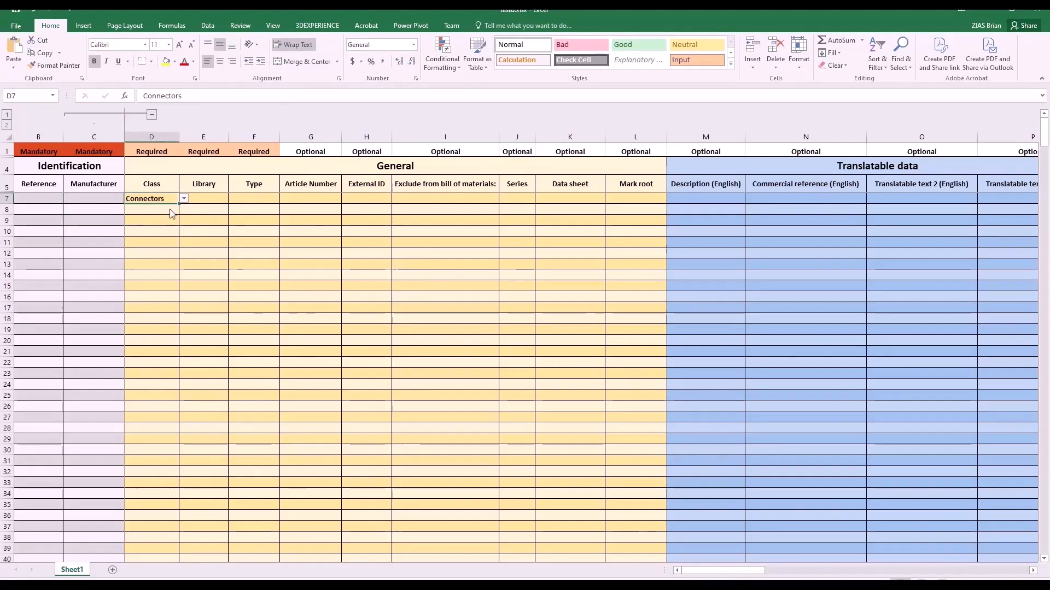
{"action": "left_click", "coordinate": [169, 209]}
Open the workbook "manfacturer part template Proteus Motion V2.xlsx" to review its filled-in part data.
{"action": "left_click", "coordinate": [17, 27]}
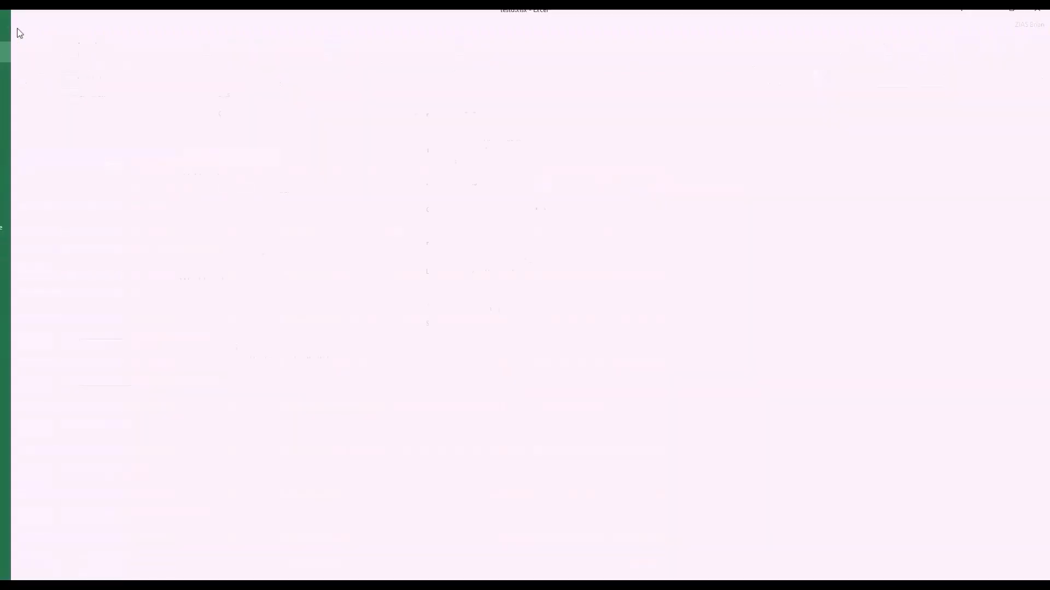
{"action": "left_click", "coordinate": [39, 95]}
{"action": "left_click", "coordinate": [312, 131]}
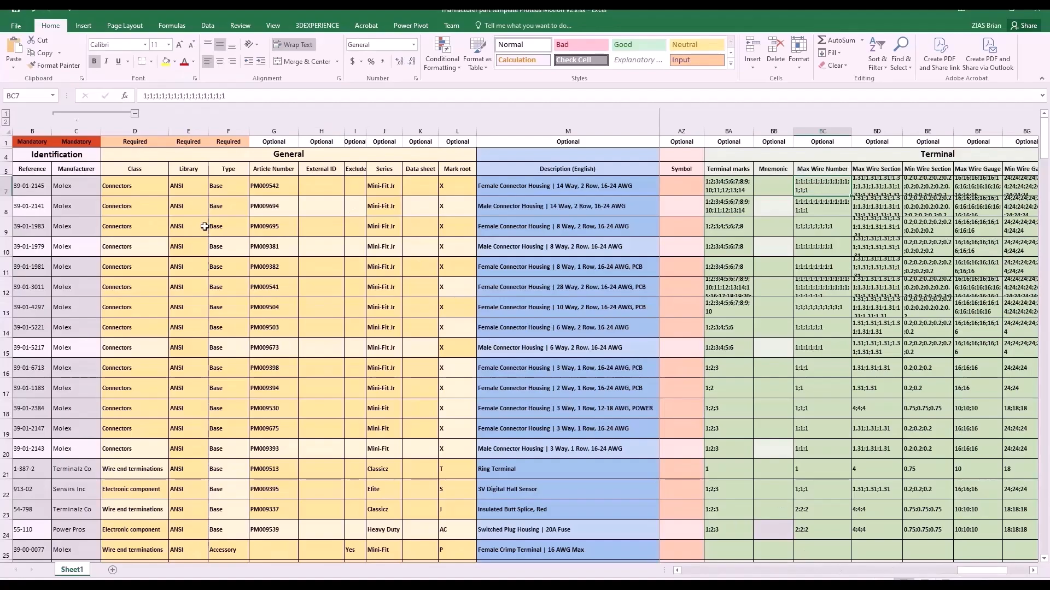
Open the workbook "cable template Proteus Motion V2.xlsx" and examine its cable data columns.
{"action": "left_click", "coordinate": [18, 26]}
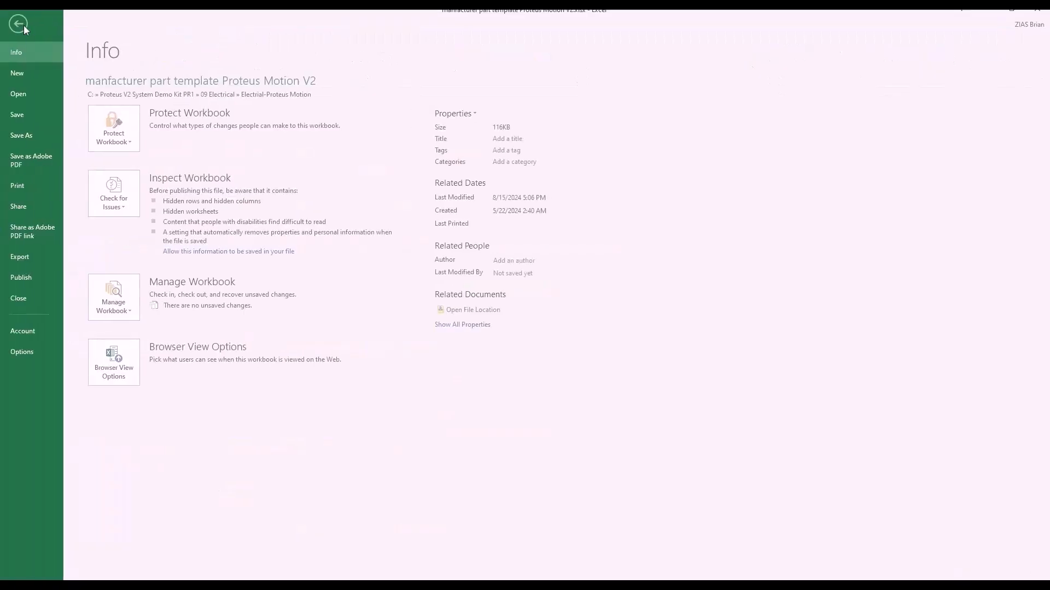
{"action": "left_click", "coordinate": [39, 93]}
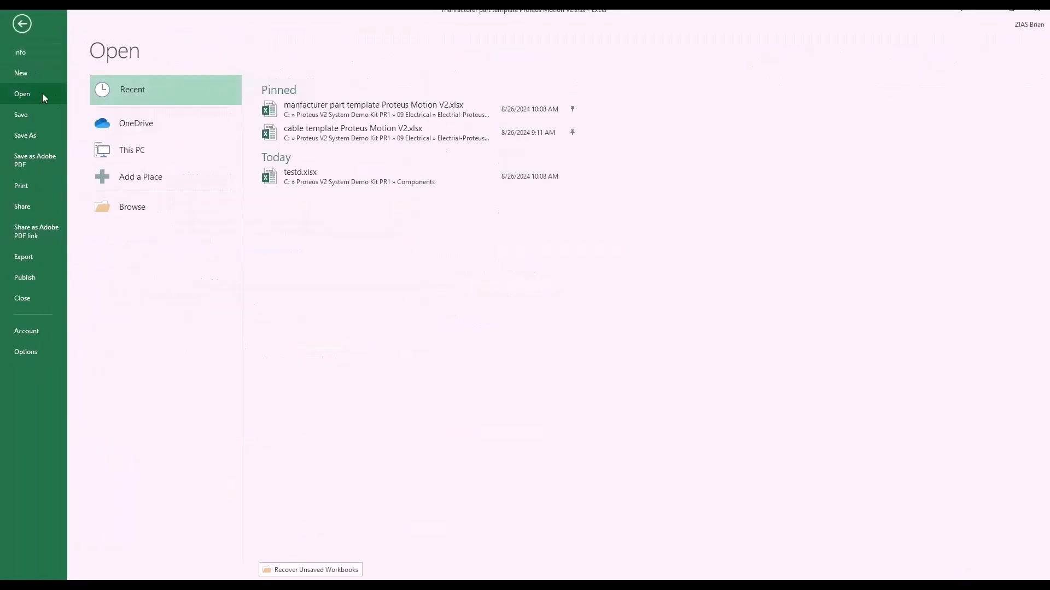
{"action": "left_click", "coordinate": [304, 125]}
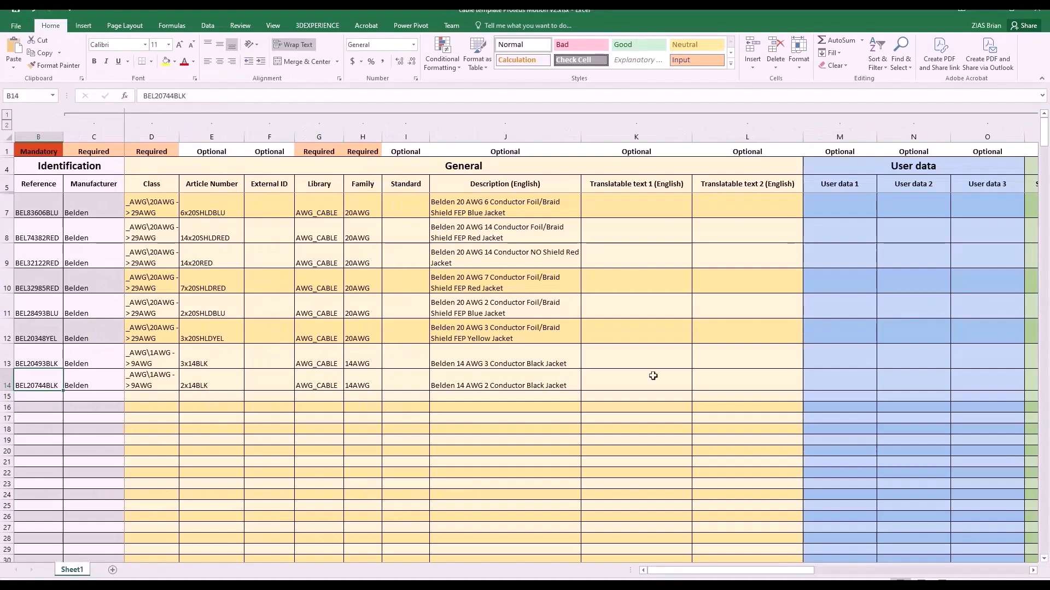
{"action": "left_click_drag", "start_coordinate": [736, 571], "coordinate": [965, 575]}
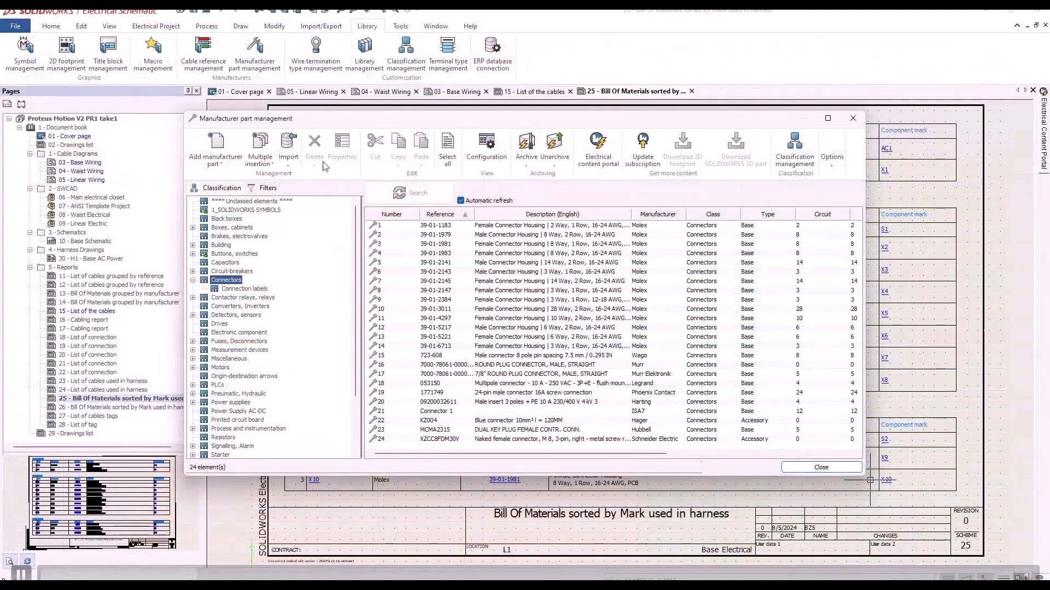
Load the Proteus Motion V2 manufacturer part template for Excel import, compare it with the part library, and close part management.
{"action": "left_click", "coordinate": [289, 164]}
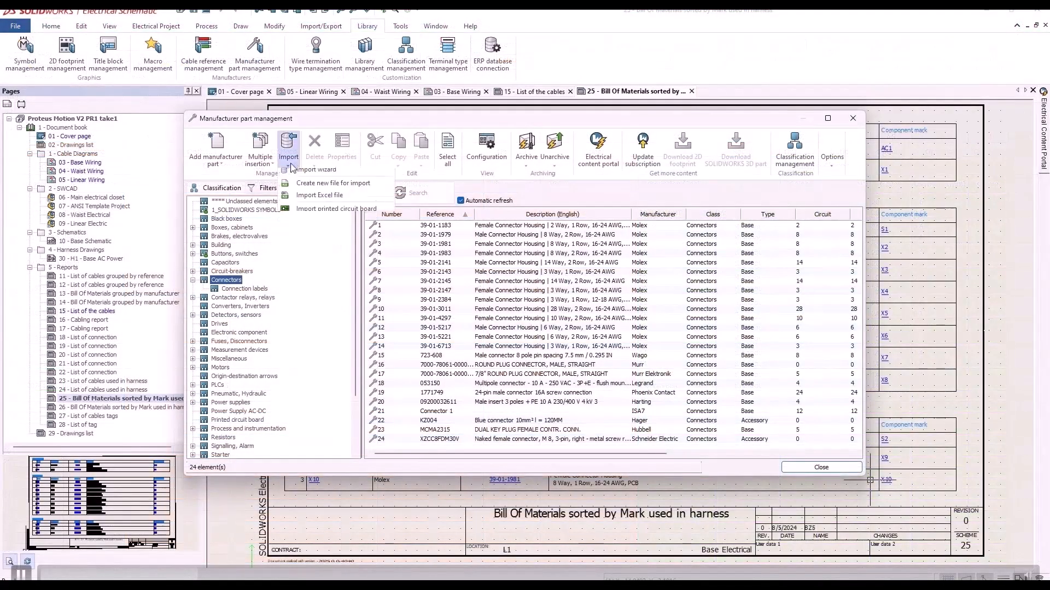
{"action": "left_click", "coordinate": [362, 203]}
{"action": "left_click_drag", "start_coordinate": [425, 381], "coordinate": [730, 383]}
{"action": "left_click", "coordinate": [260, 416]}
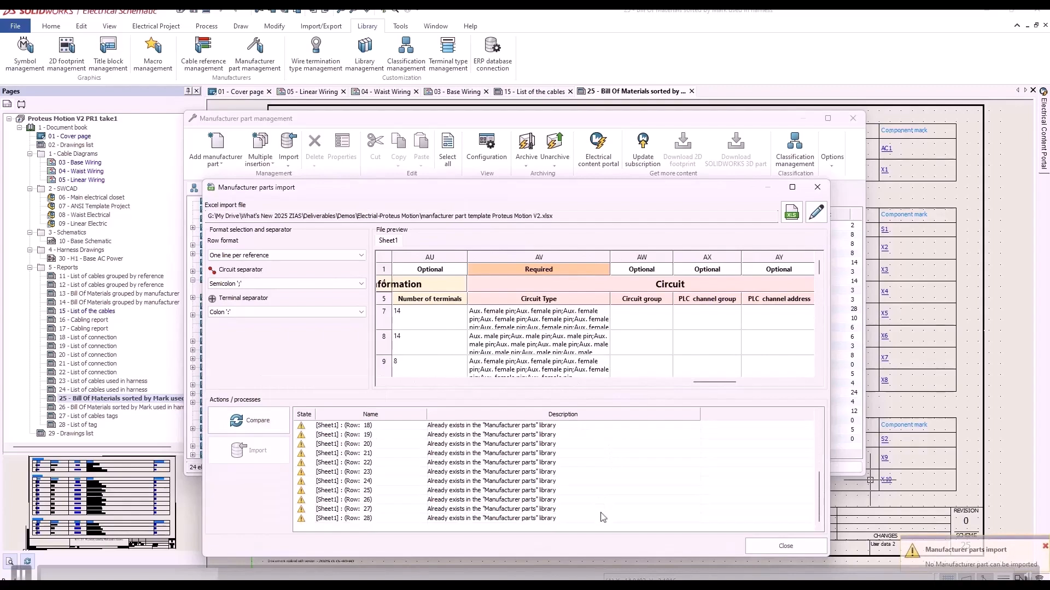
{"action": "left_click", "coordinate": [792, 544]}
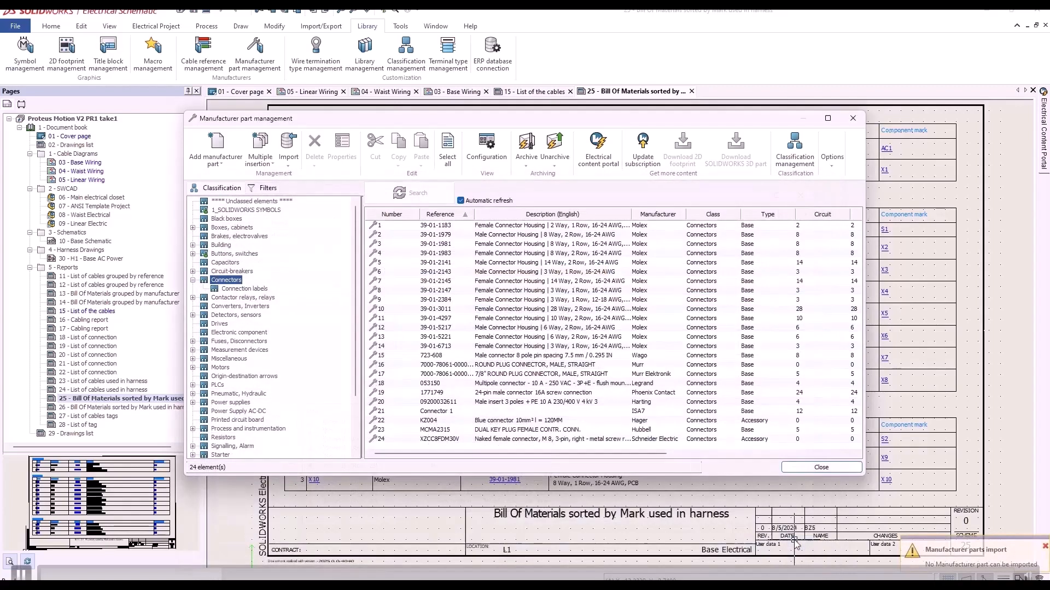
{"action": "left_click", "coordinate": [820, 468]}
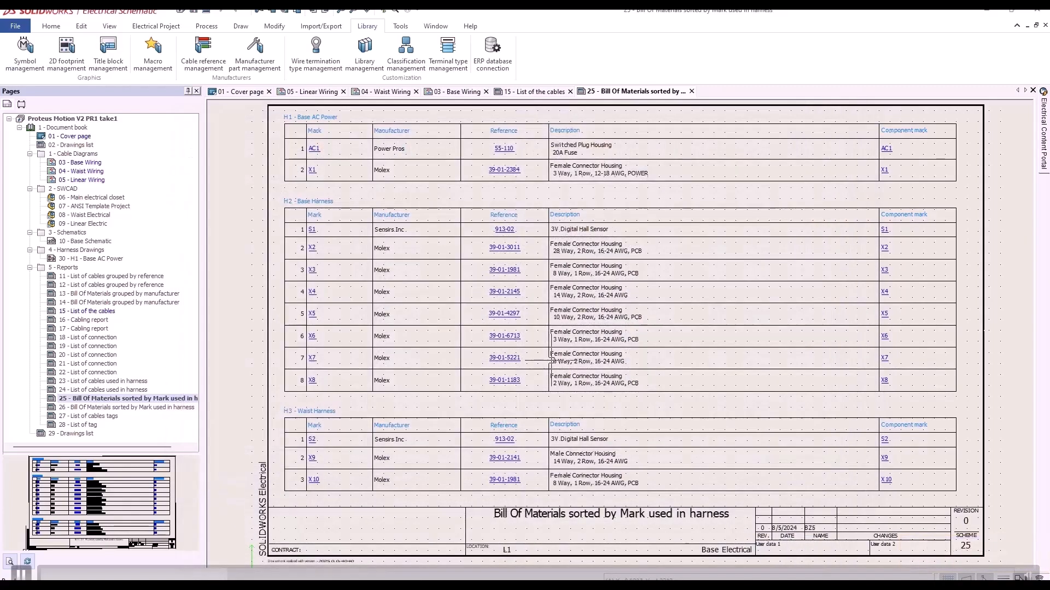
Open the 03 - Base Wiring diagram and inspect the manufacturer part and circuits of component AC1.
{"action": "double_click", "coordinate": [91, 163]}
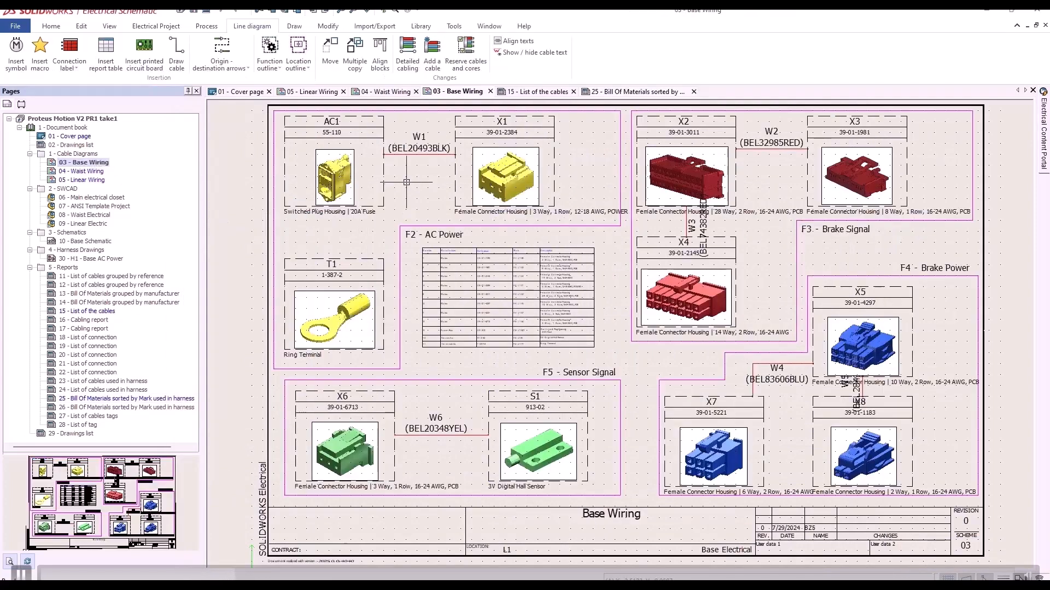
{"action": "double_click", "coordinate": [381, 187]}
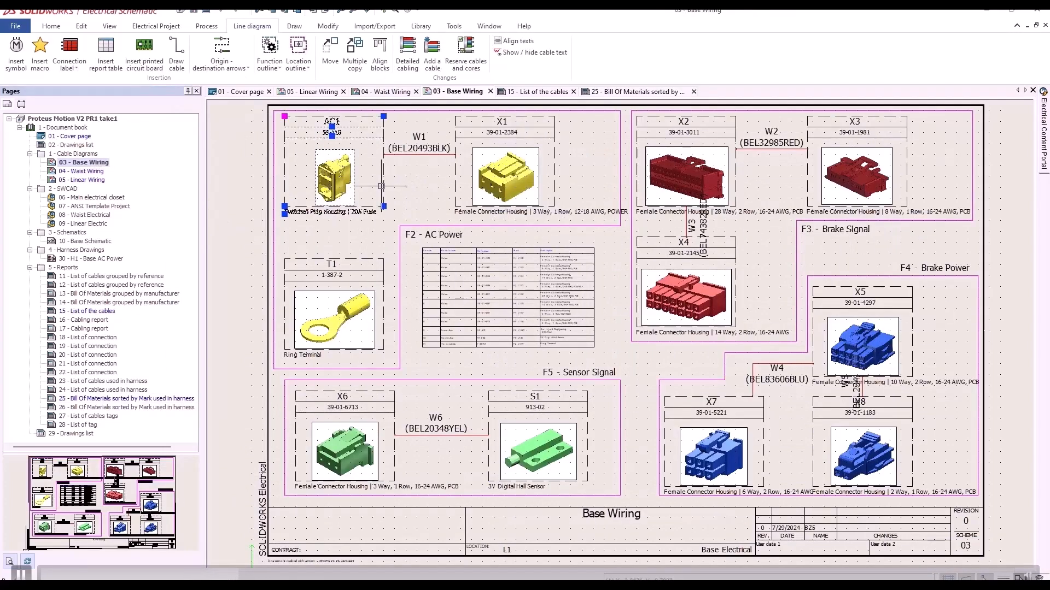
{"action": "left_click", "coordinate": [385, 103]}
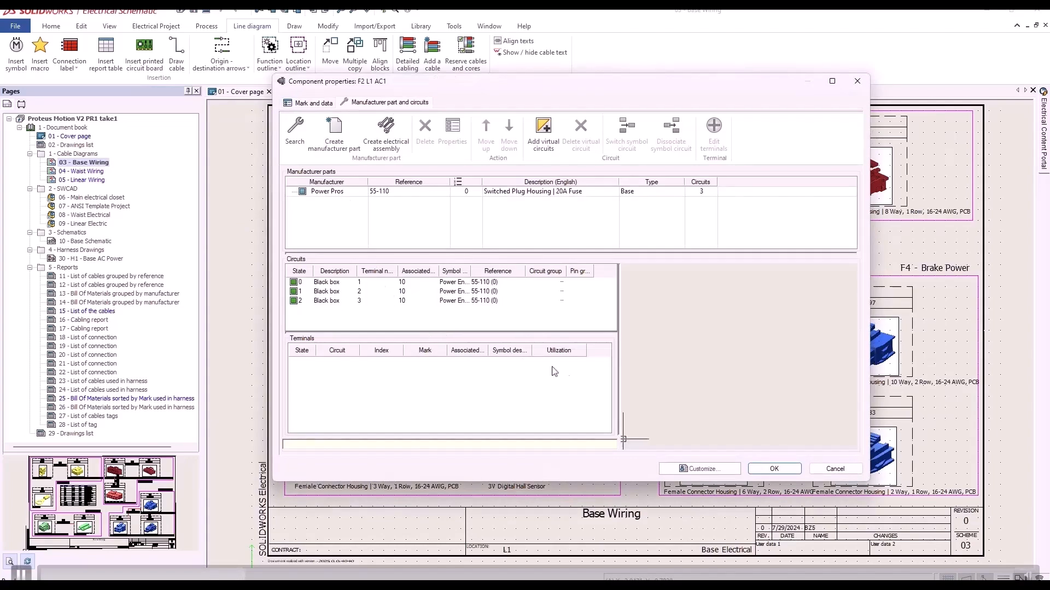
{"action": "left_click", "coordinate": [774, 469]}
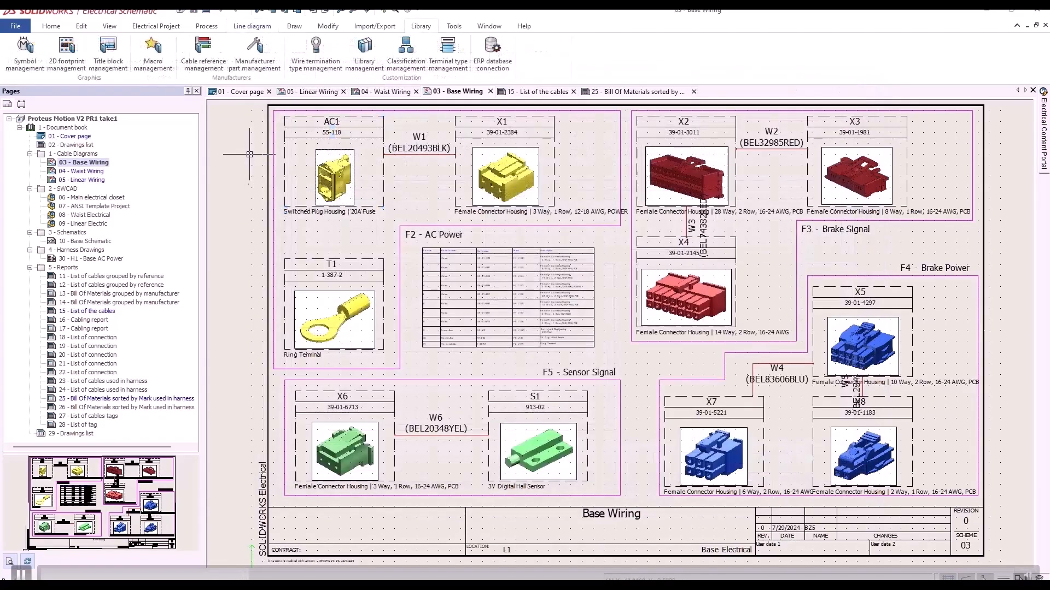
Inspect the cable cores, mark root and cable characteristics of Belden cable reference BEL20744BLK in the cable library.
{"action": "left_click", "coordinate": [218, 47]}
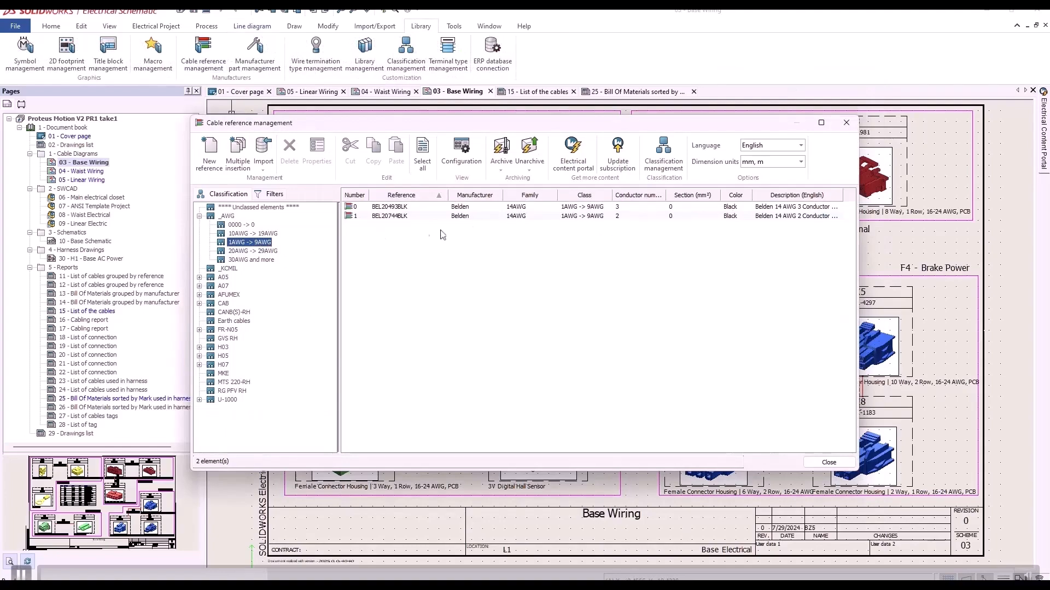
{"action": "double_click", "coordinate": [494, 218]}
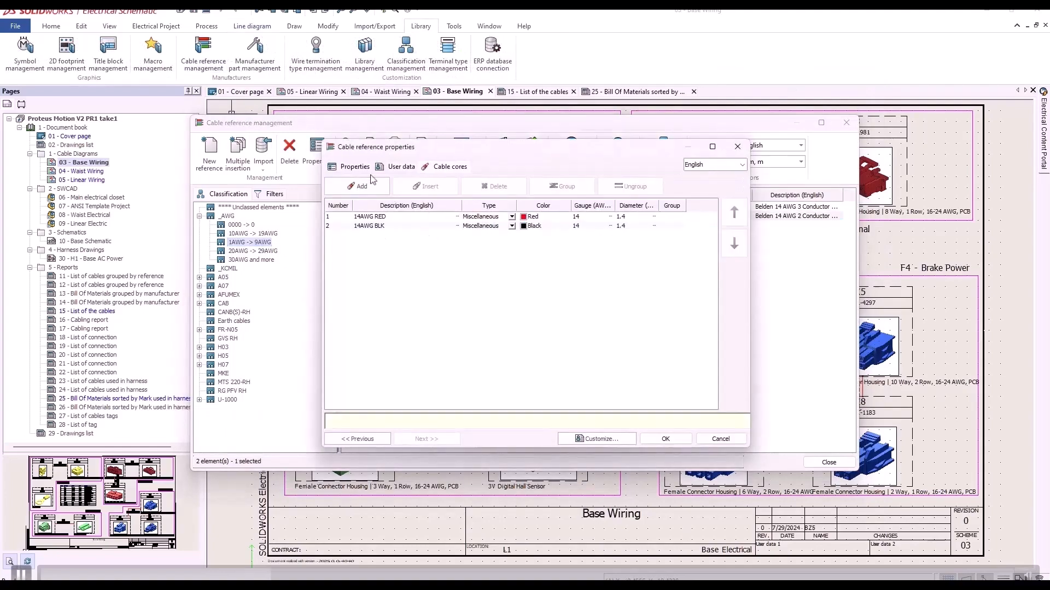
{"action": "left_click", "coordinate": [355, 167]}
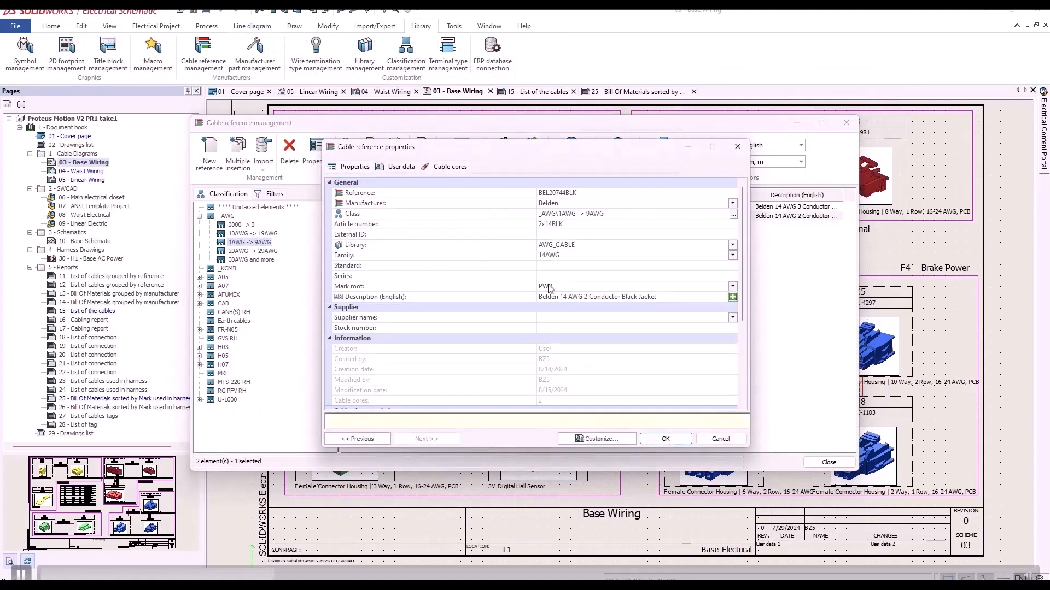
{"action": "left_click_drag", "start_coordinate": [549, 286], "coordinate": [556, 286]}
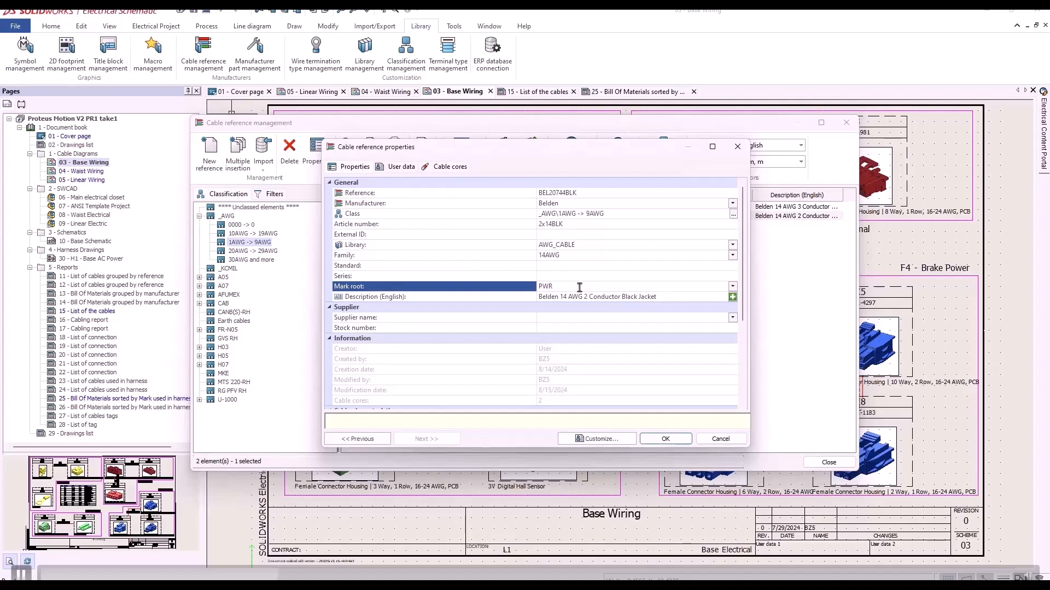
{"action": "left_click_drag", "start_coordinate": [742, 264], "coordinate": [743, 371]}
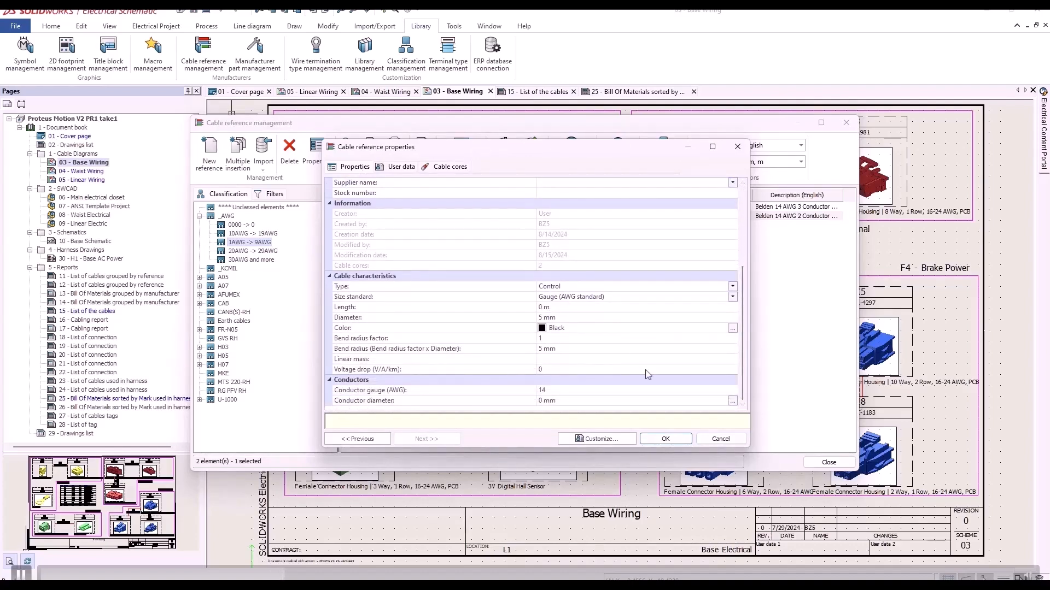
{"action": "left_click", "coordinate": [666, 439]}
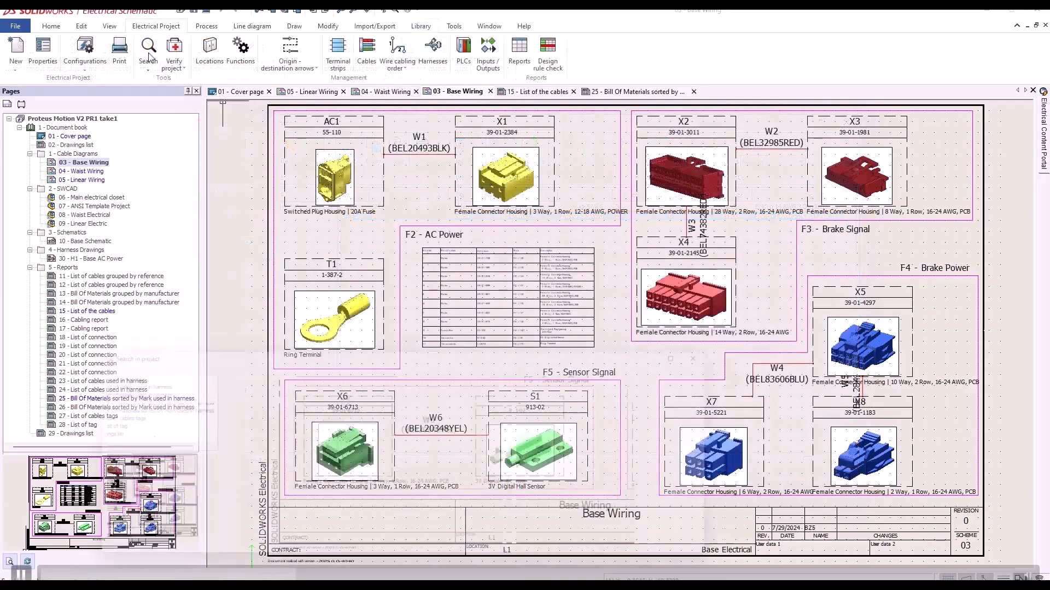
Search the project for cables and go to cables W6 and W8 on their wiring drawings.
{"action": "left_click", "coordinate": [148, 50]}
{"action": "left_click", "coordinate": [152, 373]}
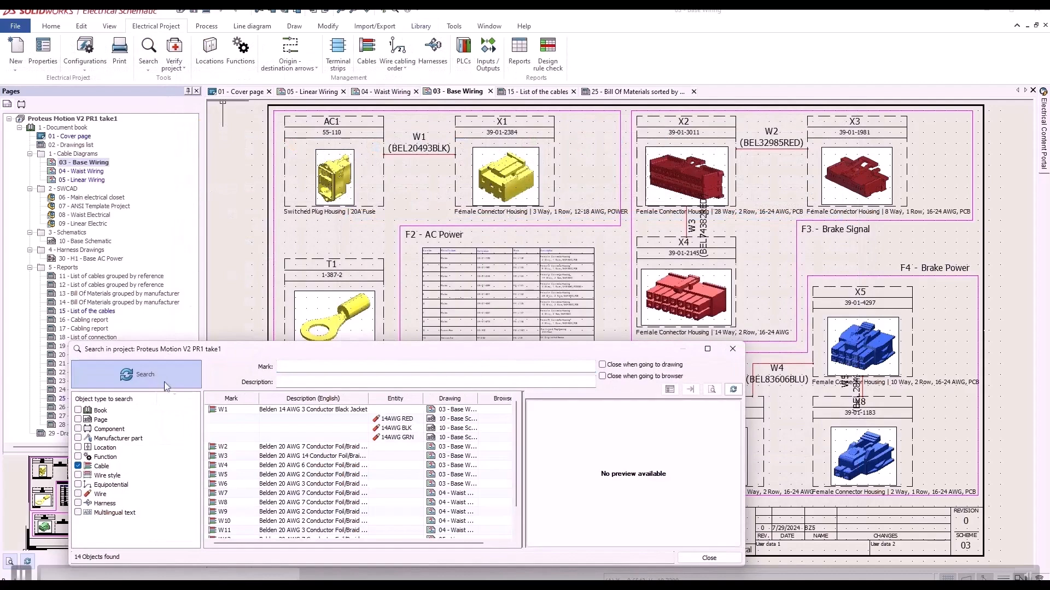
{"action": "double_click", "coordinate": [343, 485]}
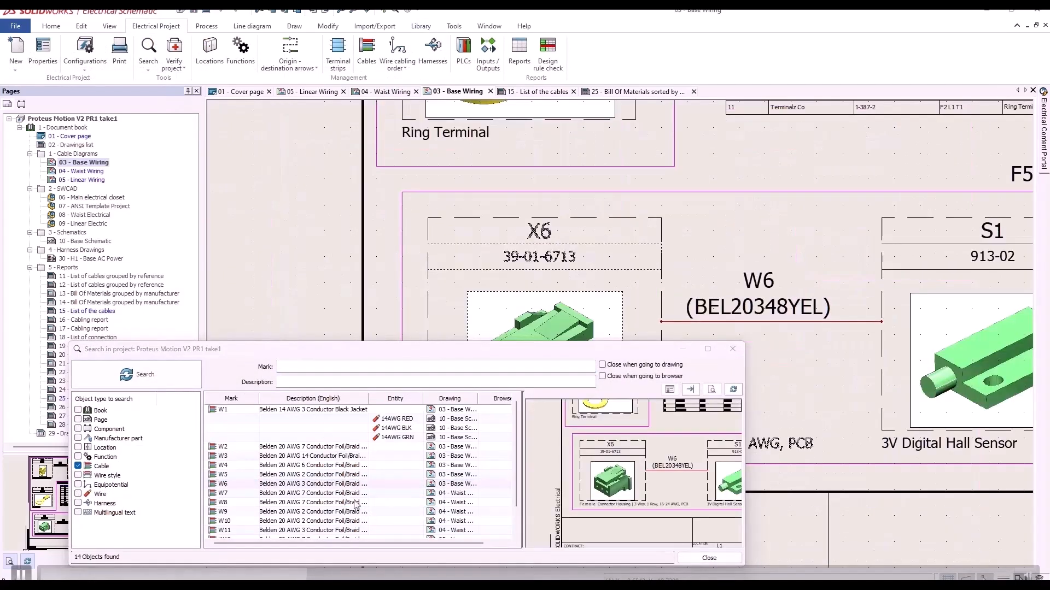
{"action": "double_click", "coordinate": [355, 503]}
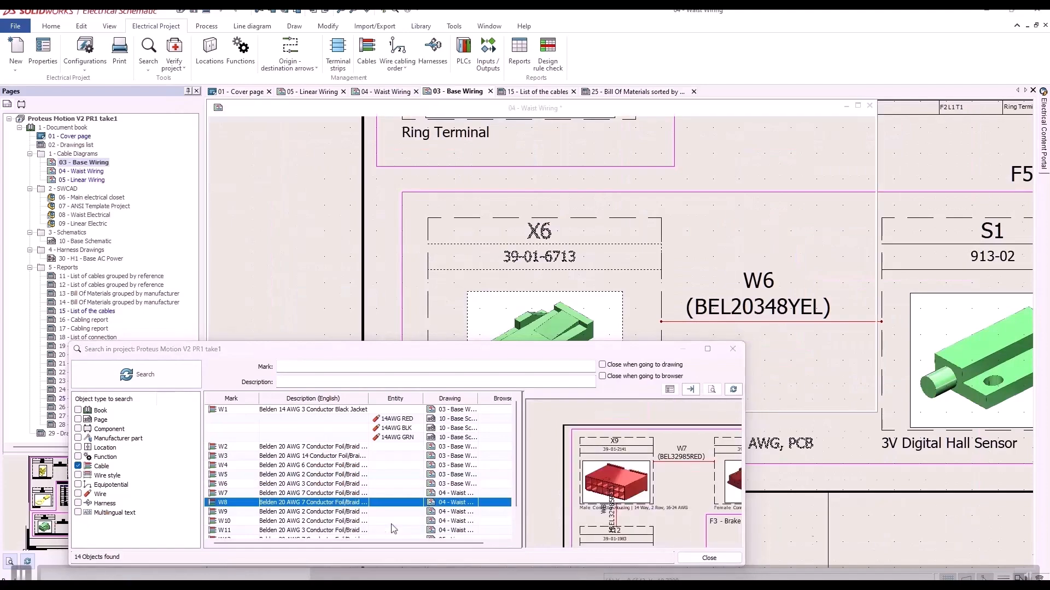
Go to a core of cable W1 on the 10 - Base Schematic drawing and locate its component in the browser.
{"action": "right_click", "coordinate": [404, 421]}
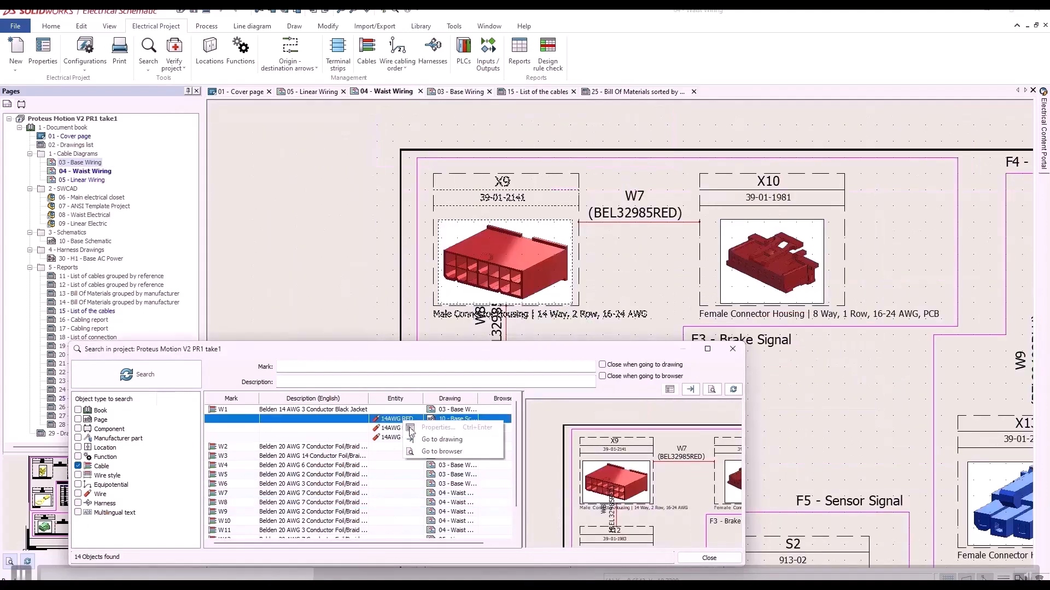
{"action": "left_click", "coordinate": [432, 439]}
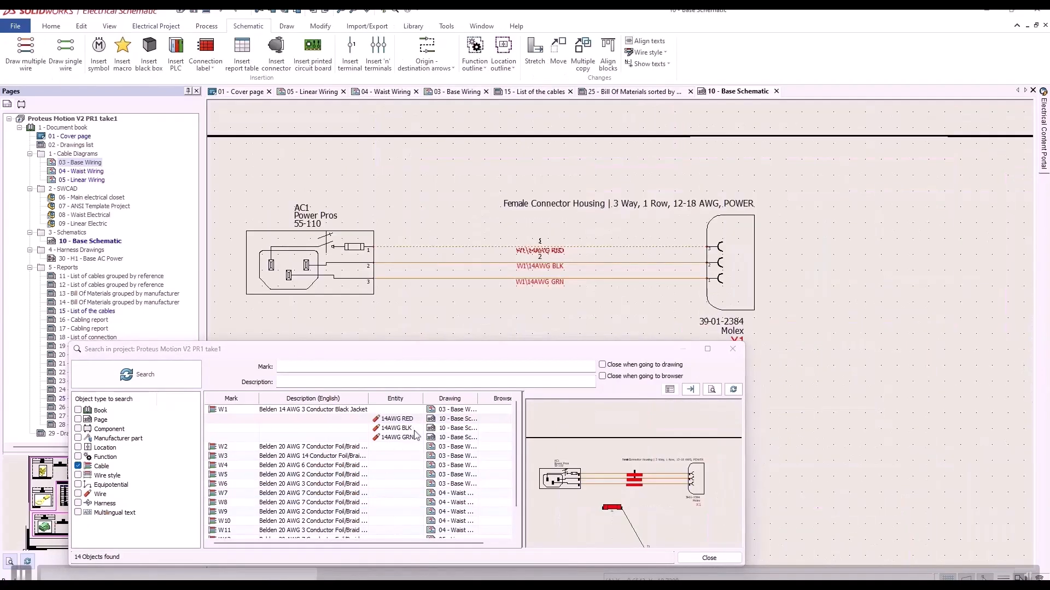
{"action": "right_click", "coordinate": [411, 424]}
{"action": "left_click", "coordinate": [451, 456]}
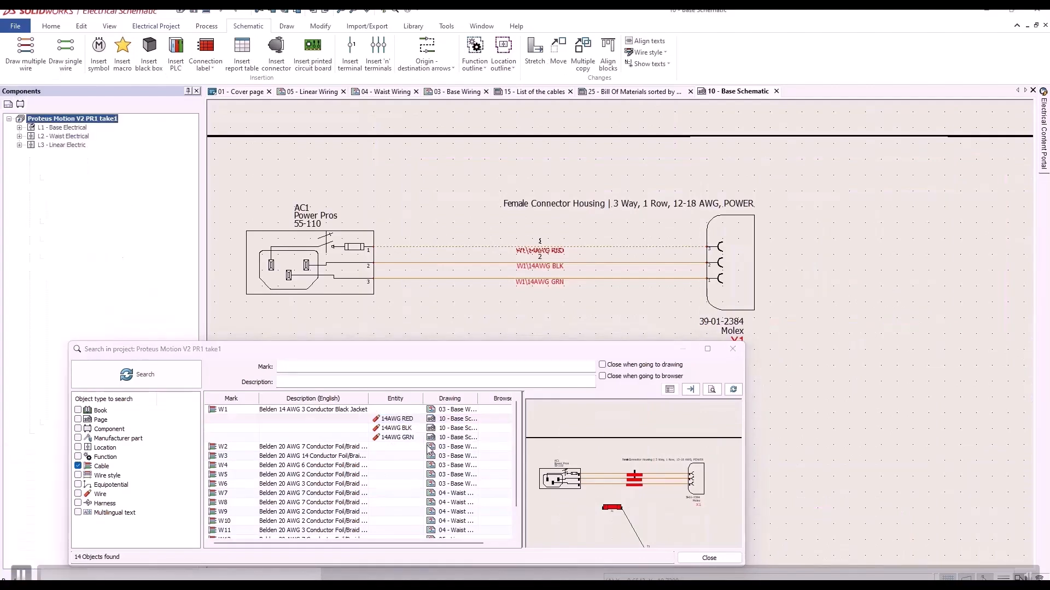
Go to cable W1 on the 03 - Base Wiring drawing and close the project search.
{"action": "right_click", "coordinate": [365, 418]}
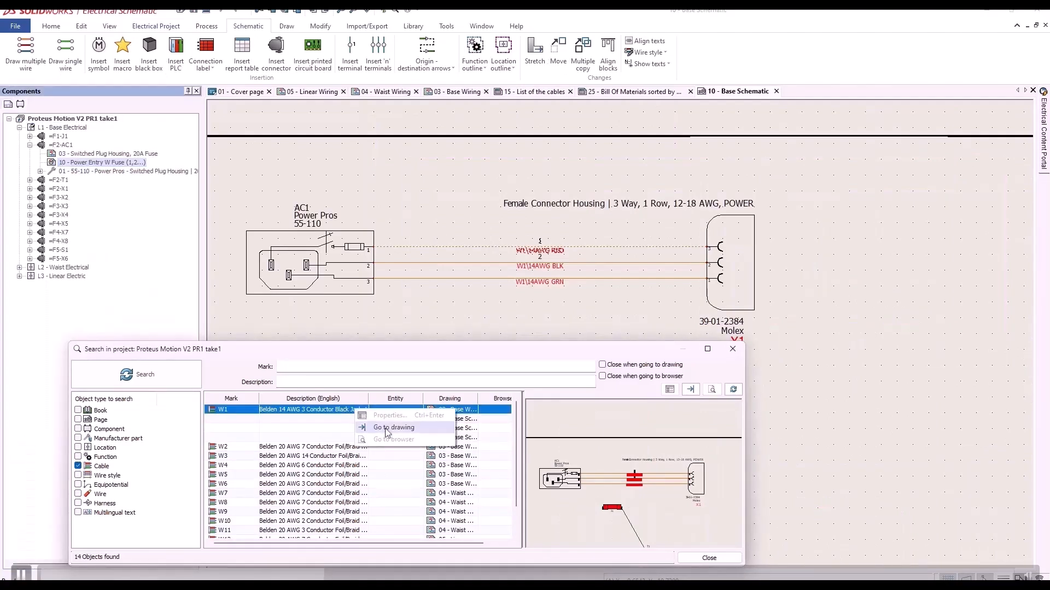
{"action": "left_click", "coordinate": [387, 432]}
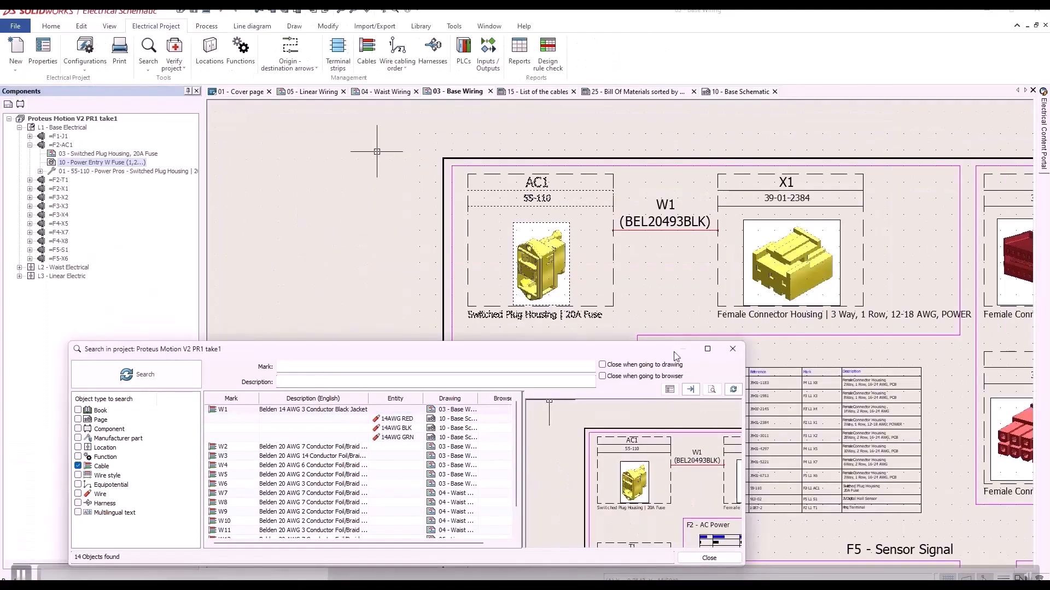
{"action": "left_click", "coordinate": [732, 349]}
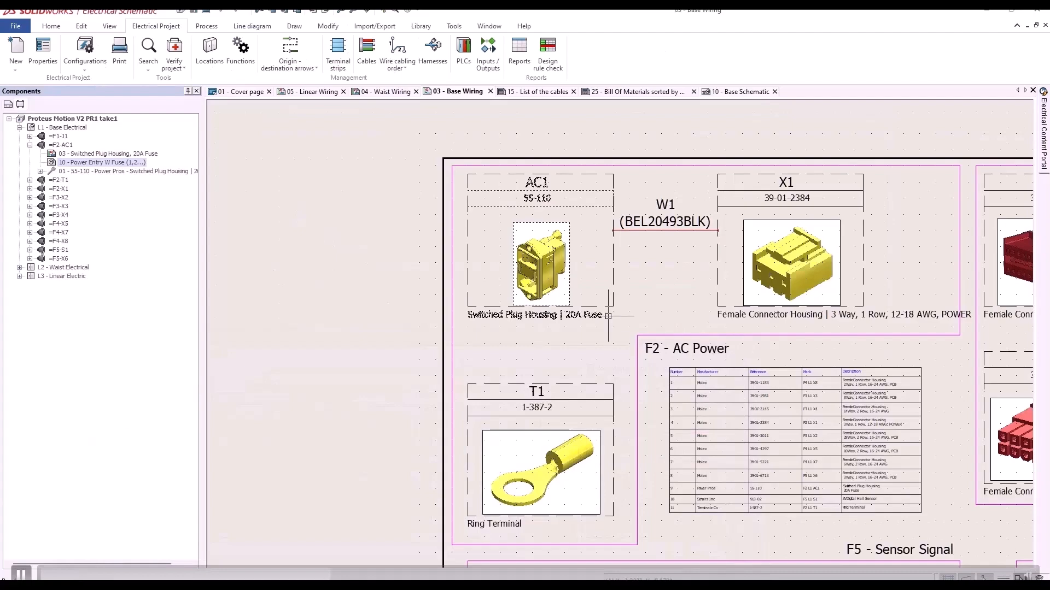
Preview cable W1 on its drawing, dissociate and delete it from the project, and close cable management.
{"action": "left_click", "coordinate": [367, 50]}
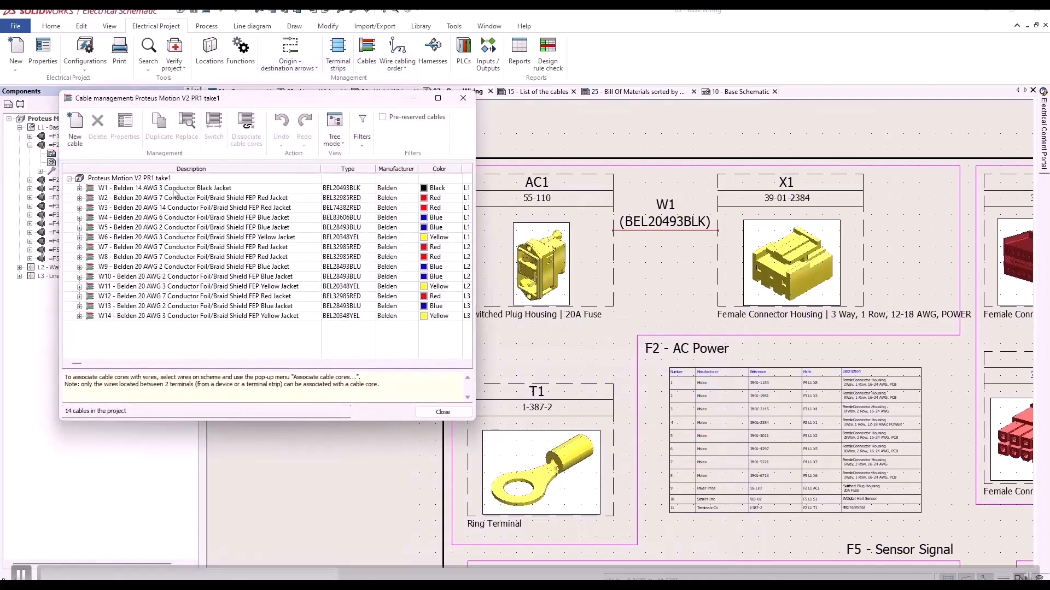
{"action": "left_click", "coordinate": [173, 190]}
{"action": "left_click", "coordinate": [97, 129]}
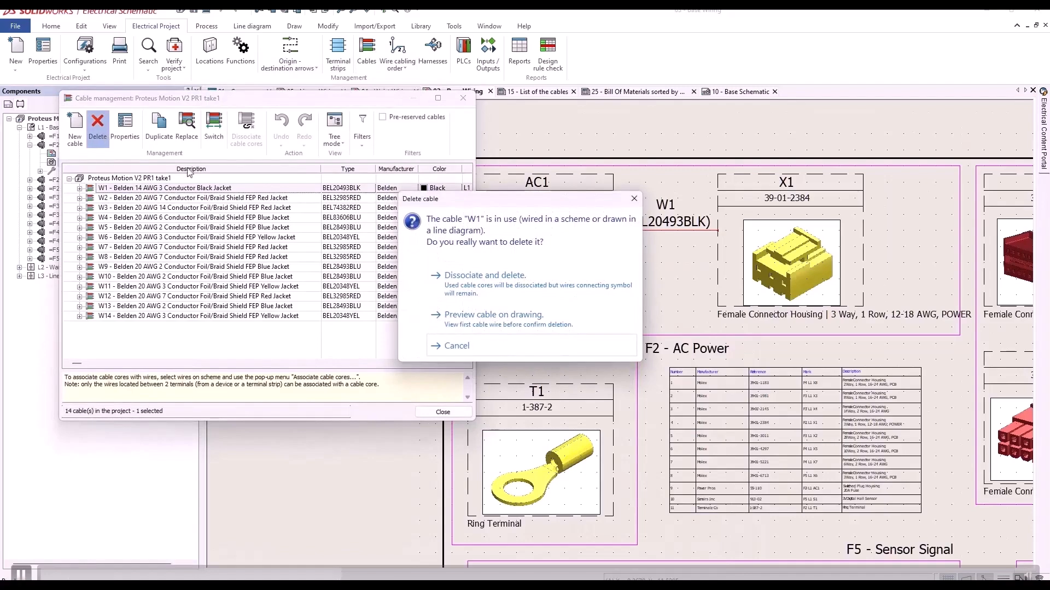
{"action": "left_click", "coordinate": [559, 322]}
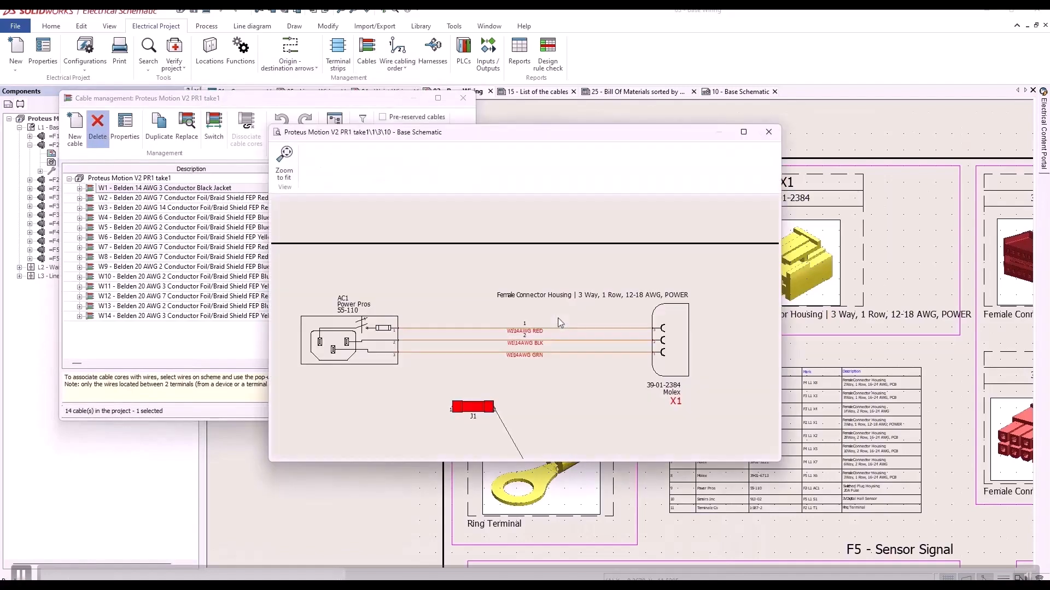
{"action": "left_click", "coordinate": [768, 131]}
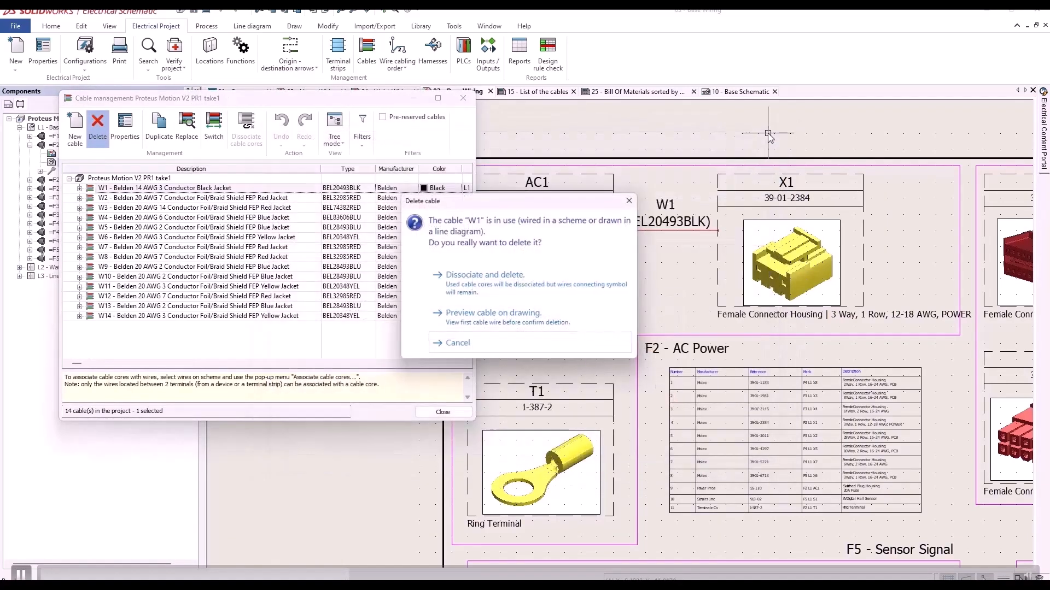
{"action": "left_click", "coordinate": [528, 280]}
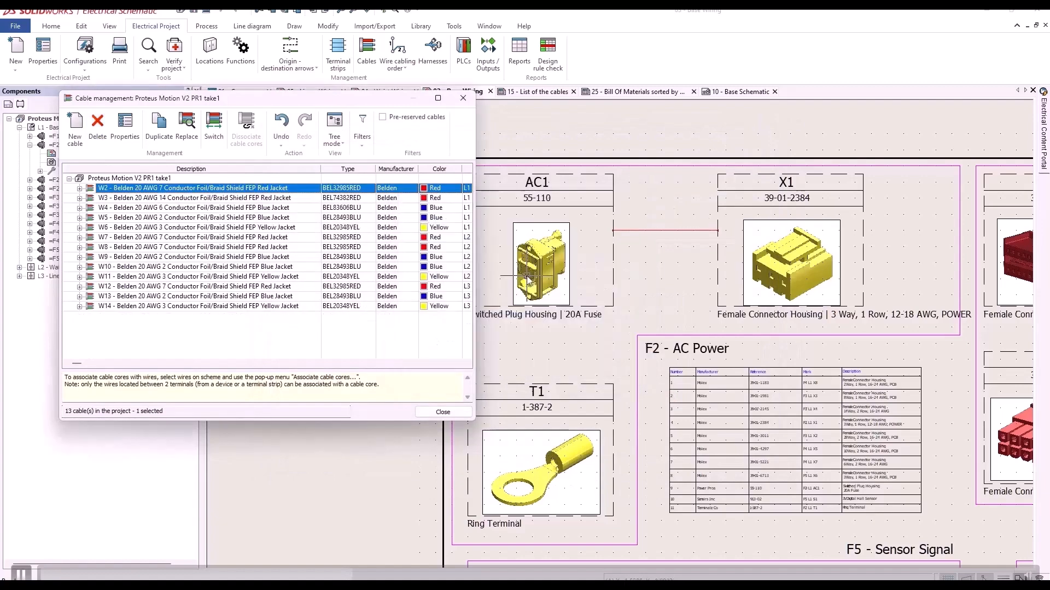
{"action": "left_click", "coordinate": [463, 98]}
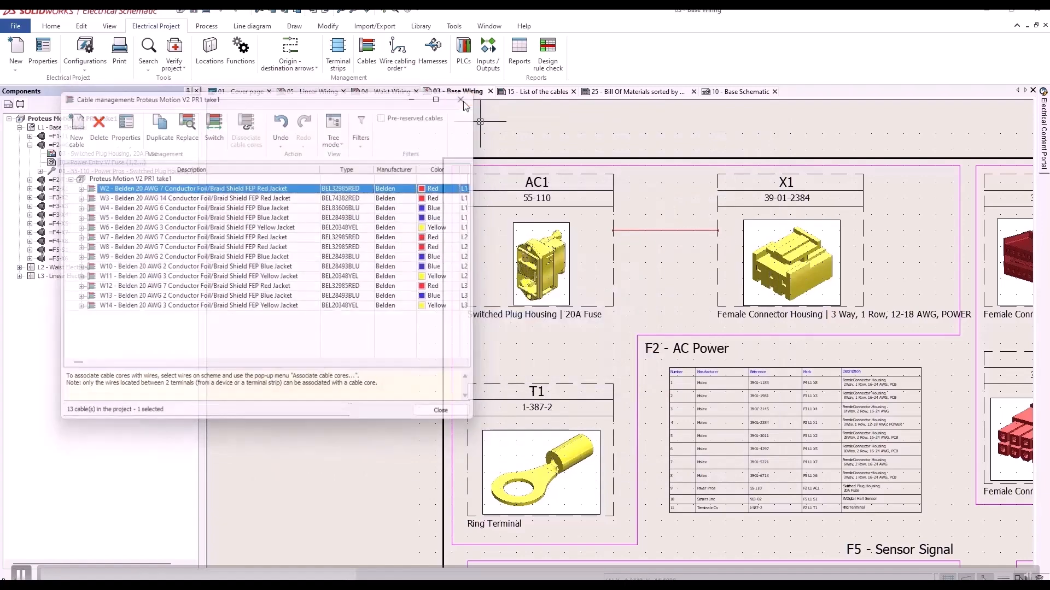
Add cable BEL20744BLK, filtered by mark root PWR, to the detailed cabling between AC1 and X1.
{"action": "double_click", "coordinate": [641, 233]}
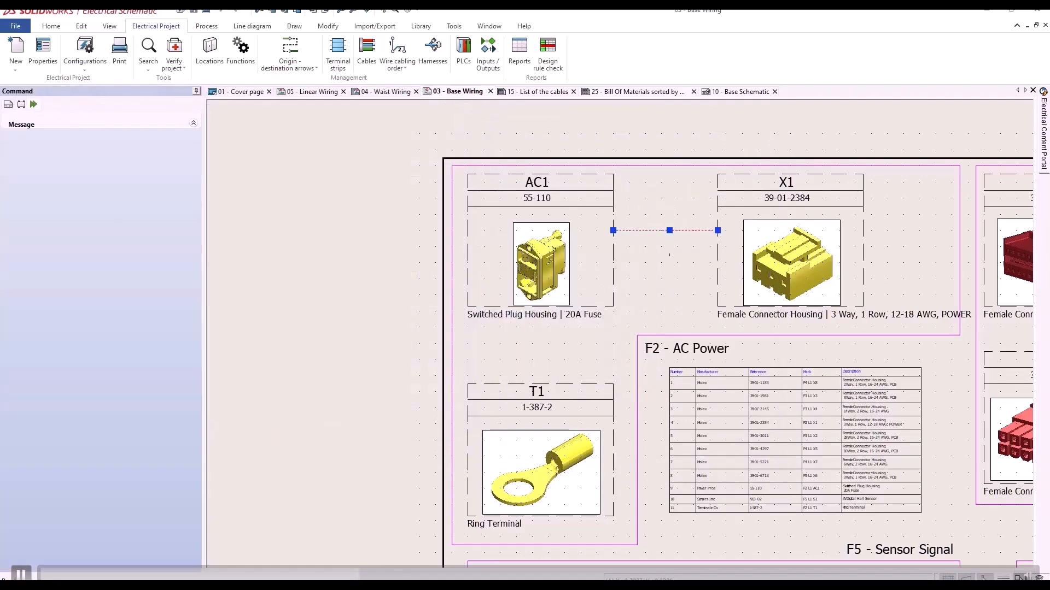
{"action": "left_click", "coordinate": [209, 239]}
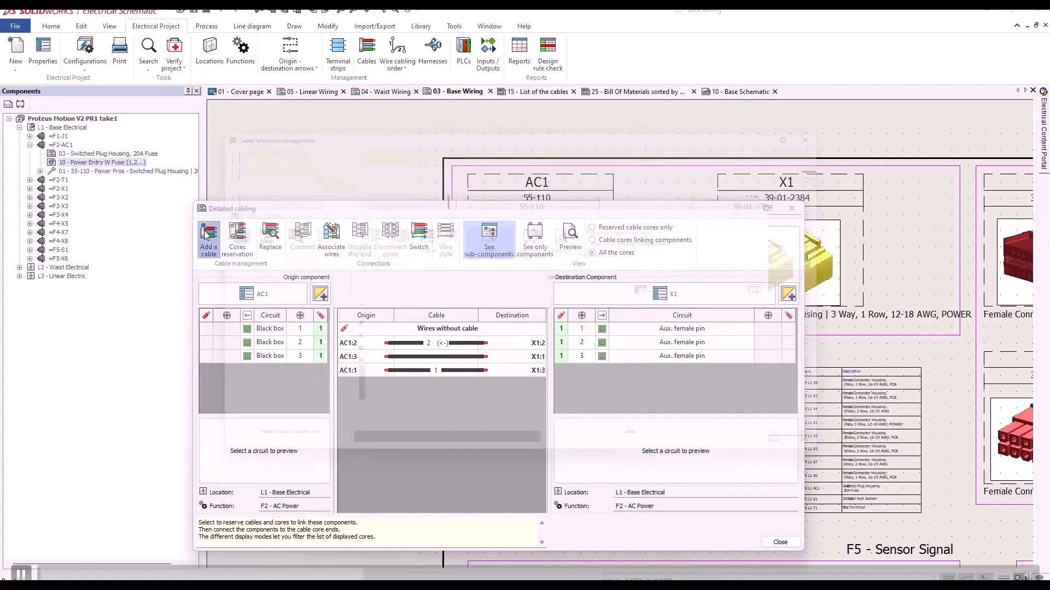
{"action": "left_click", "coordinate": [323, 334]}
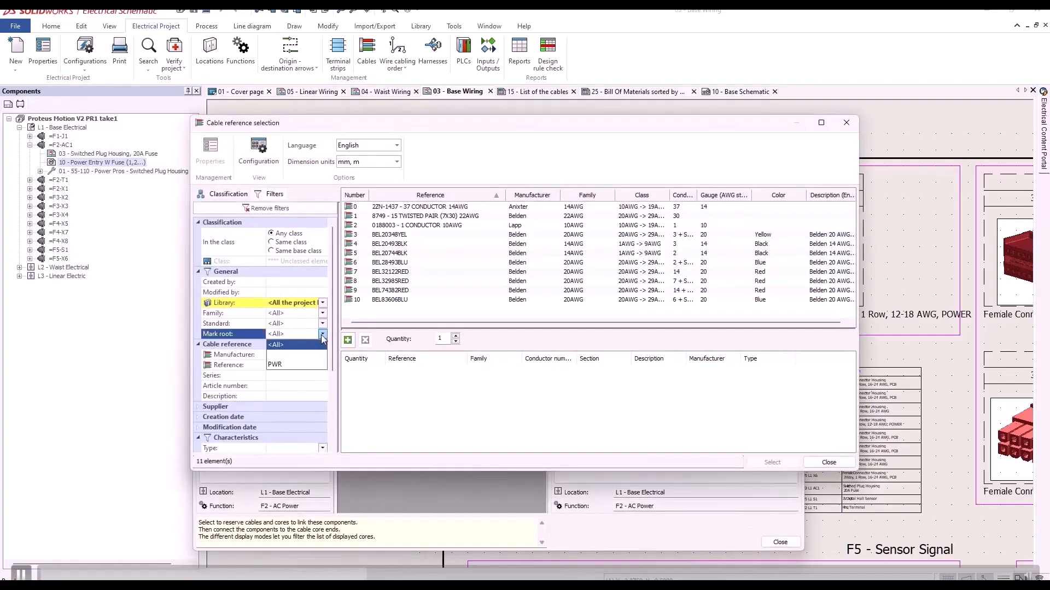
{"action": "left_click", "coordinate": [315, 365]}
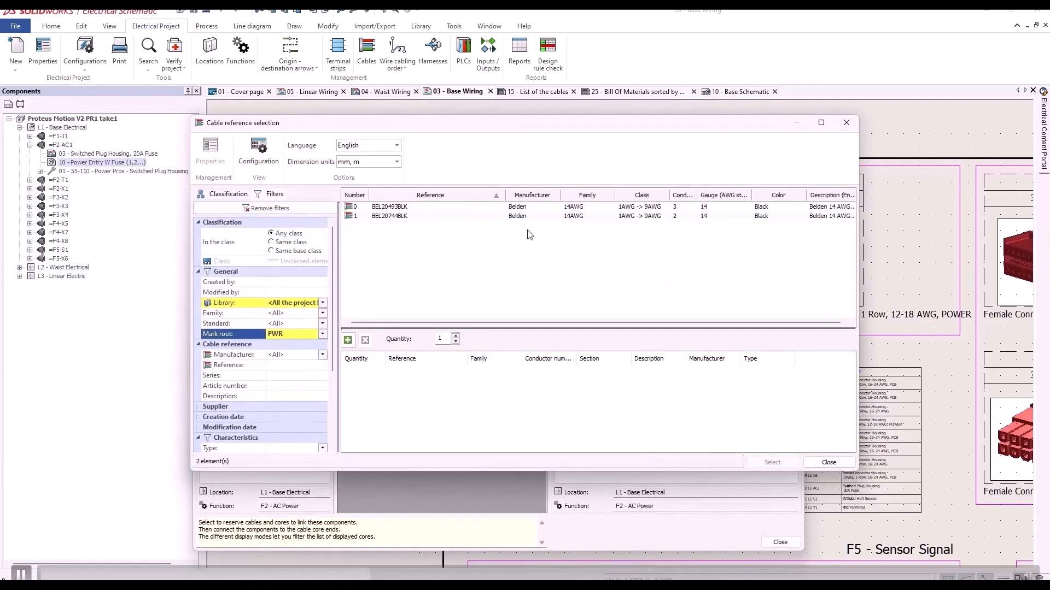
{"action": "left_click", "coordinate": [642, 217]}
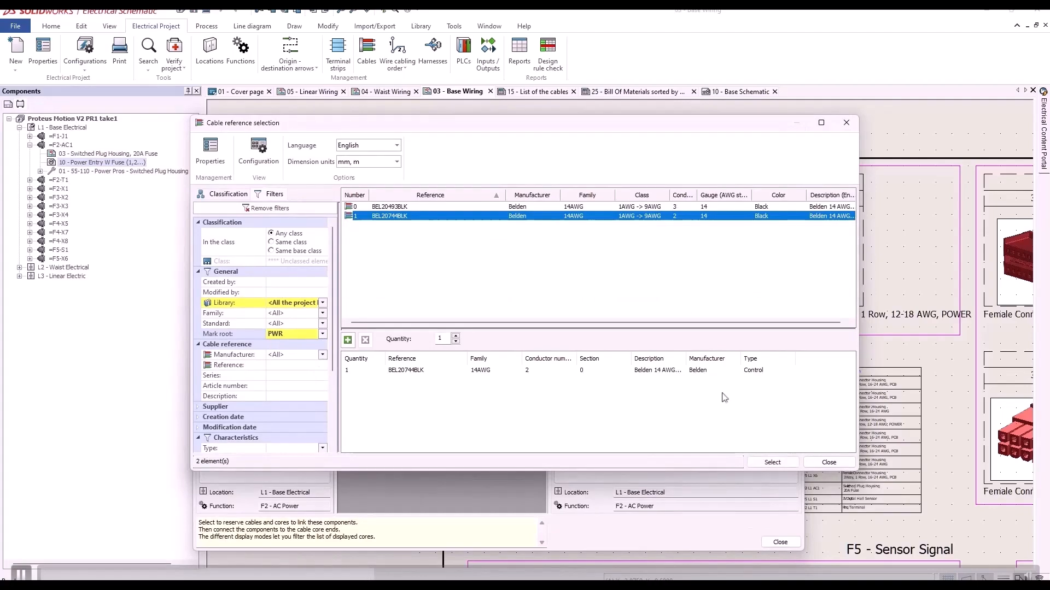
{"action": "left_click", "coordinate": [770, 464]}
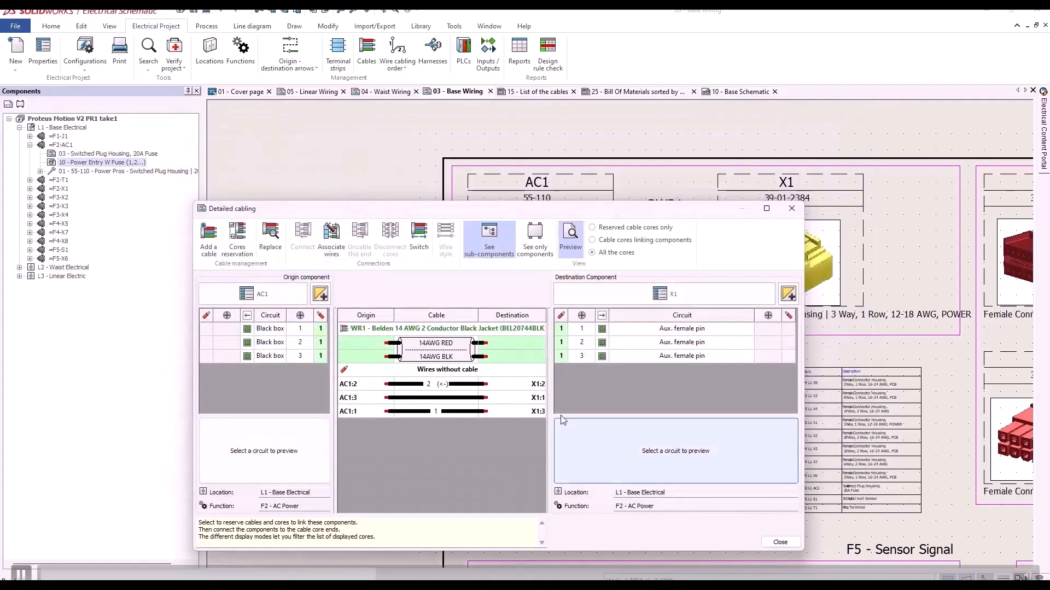
{"action": "left_click", "coordinate": [359, 344]}
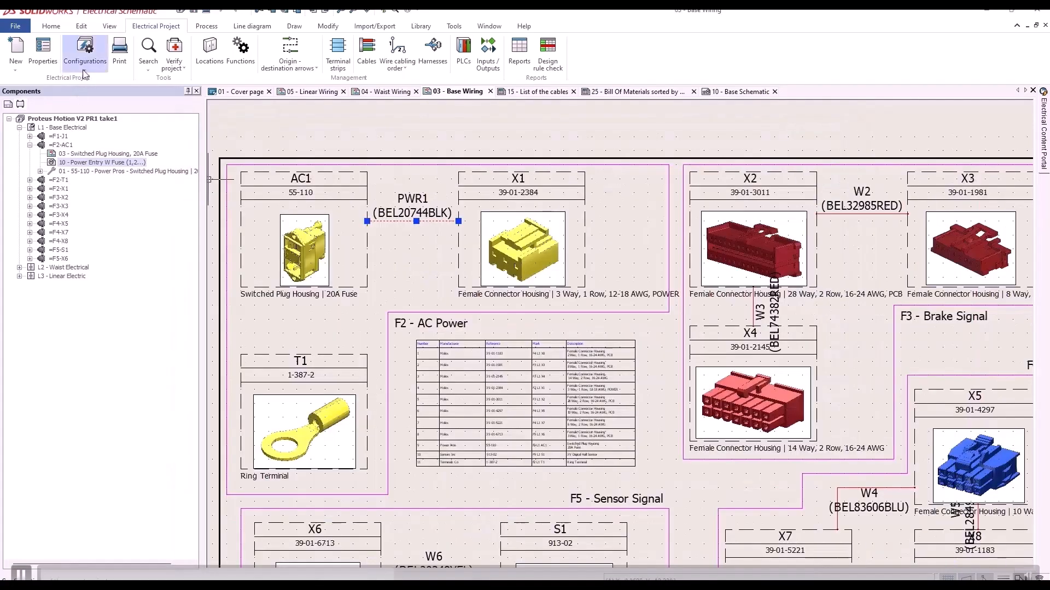
Set the project's cable mark formula to COMPONENT_ORIGIN_TAG + COMPONENT_DESTINATION_TAG and apply the configuration.
{"action": "left_click", "coordinate": [83, 70]}
{"action": "left_click", "coordinate": [127, 79]}
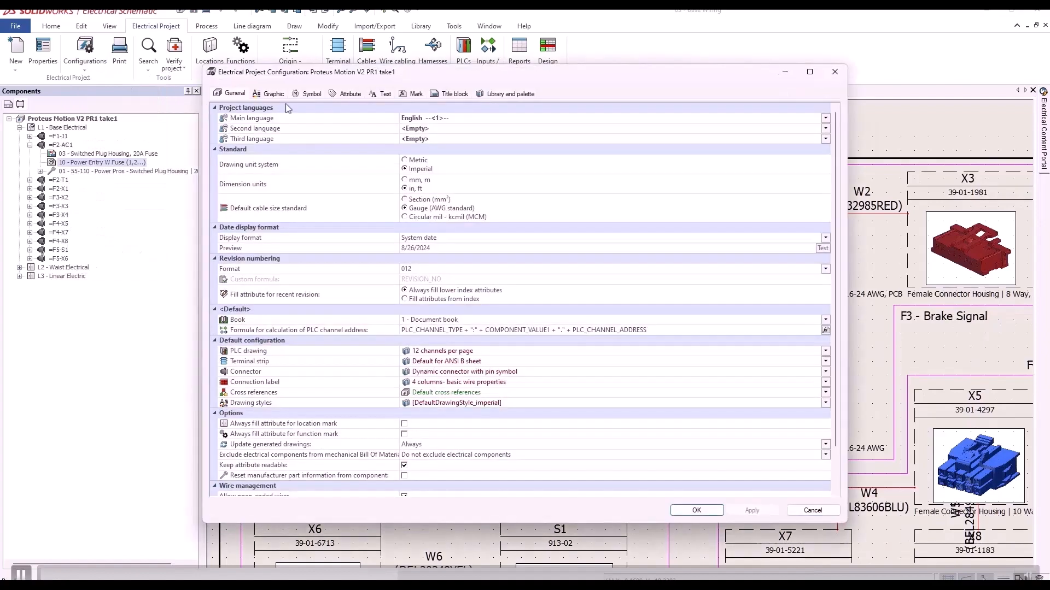
{"action": "left_click", "coordinate": [411, 94]}
{"action": "scroll", "coordinate": [471, 209], "scroll_direction": "down", "scroll_amount": 1}
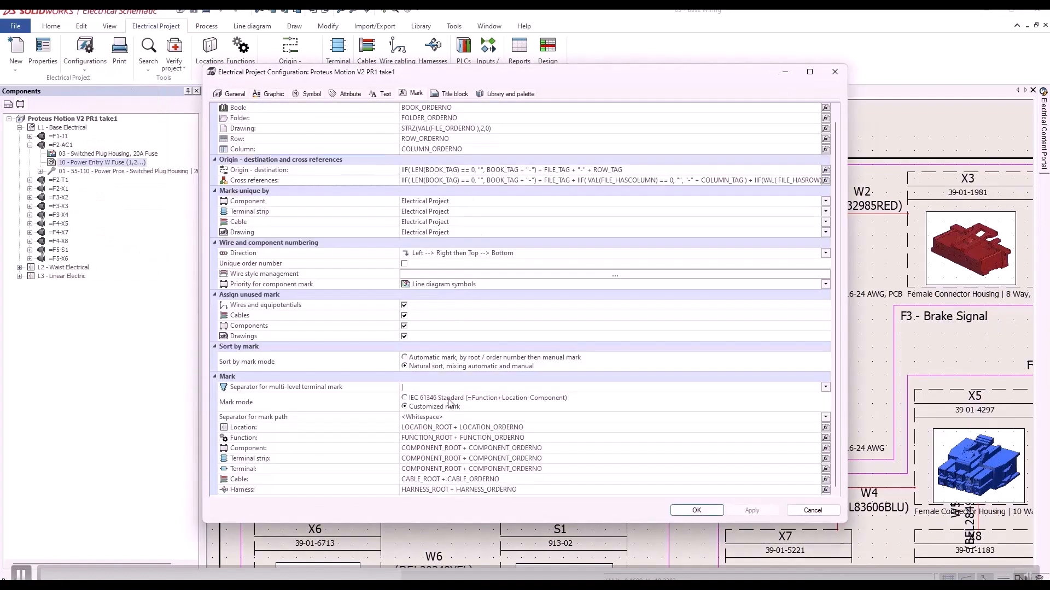
{"action": "double_click", "coordinate": [469, 480]}
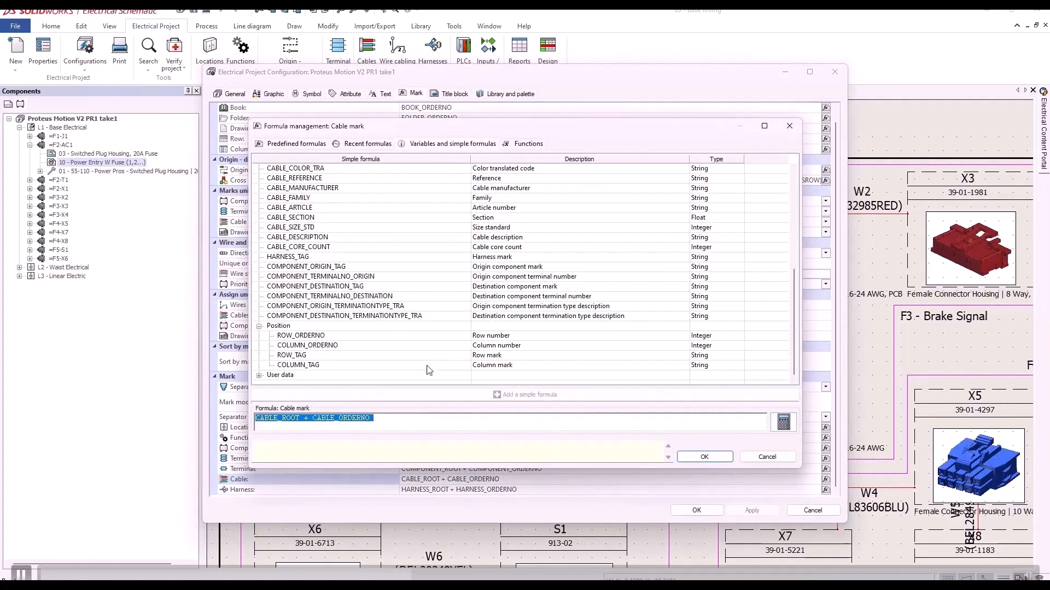
{"action": "double_click", "coordinate": [352, 267]}
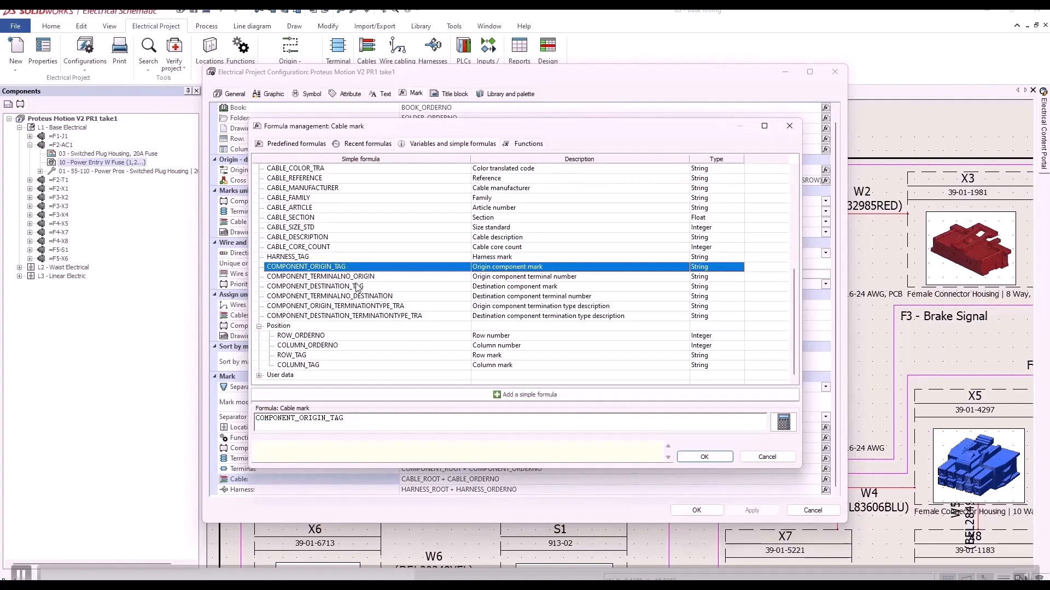
{"action": "double_click", "coordinate": [359, 287]}
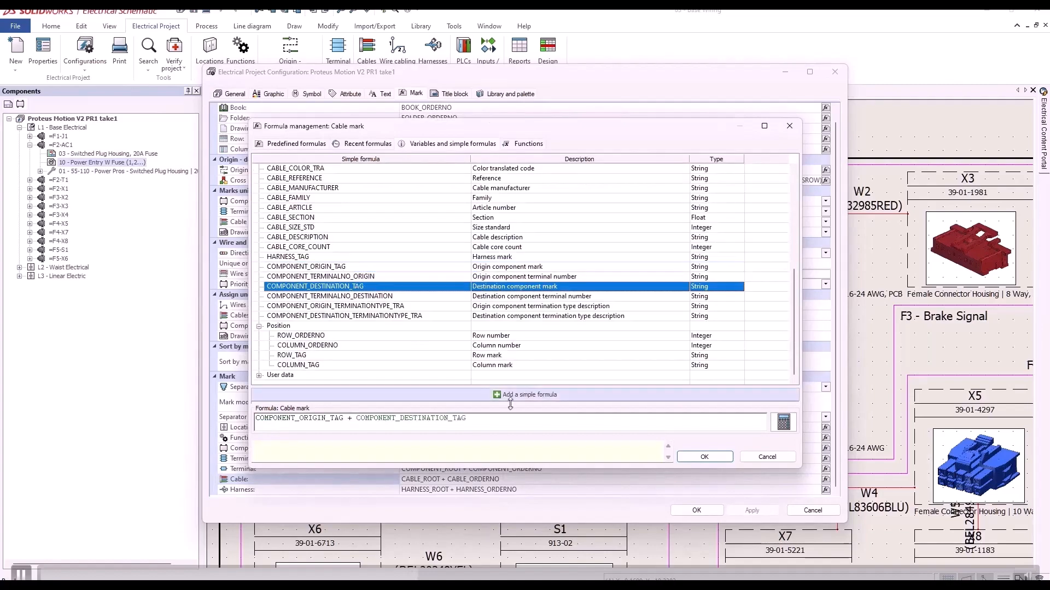
{"action": "left_click", "coordinate": [702, 458]}
{"action": "left_click", "coordinate": [700, 511]}
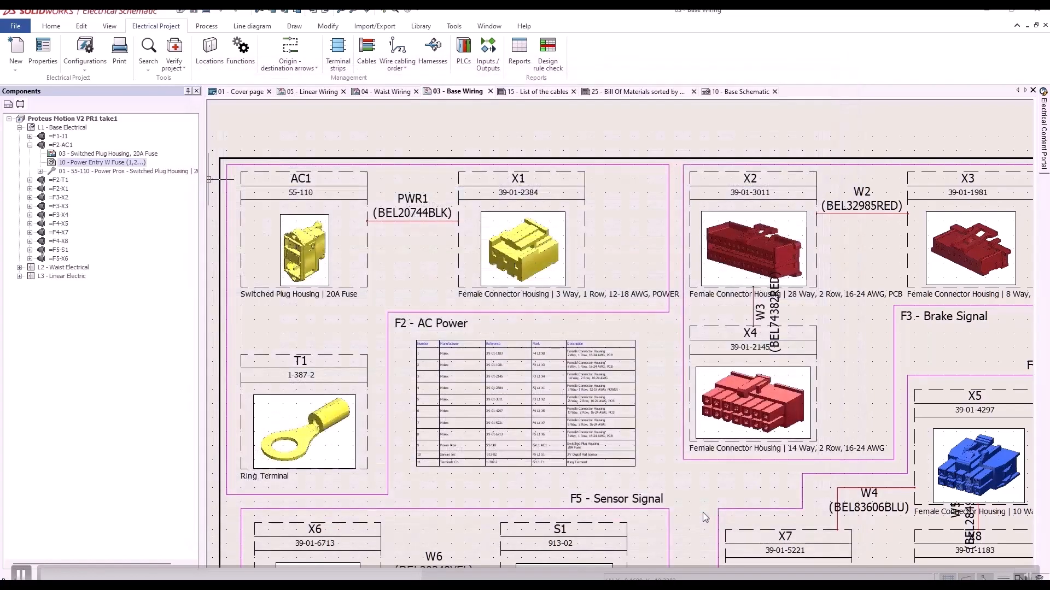
Renumber the cable marks across the whole project by recalculating their order numbers.
{"action": "left_click", "coordinate": [211, 28]}
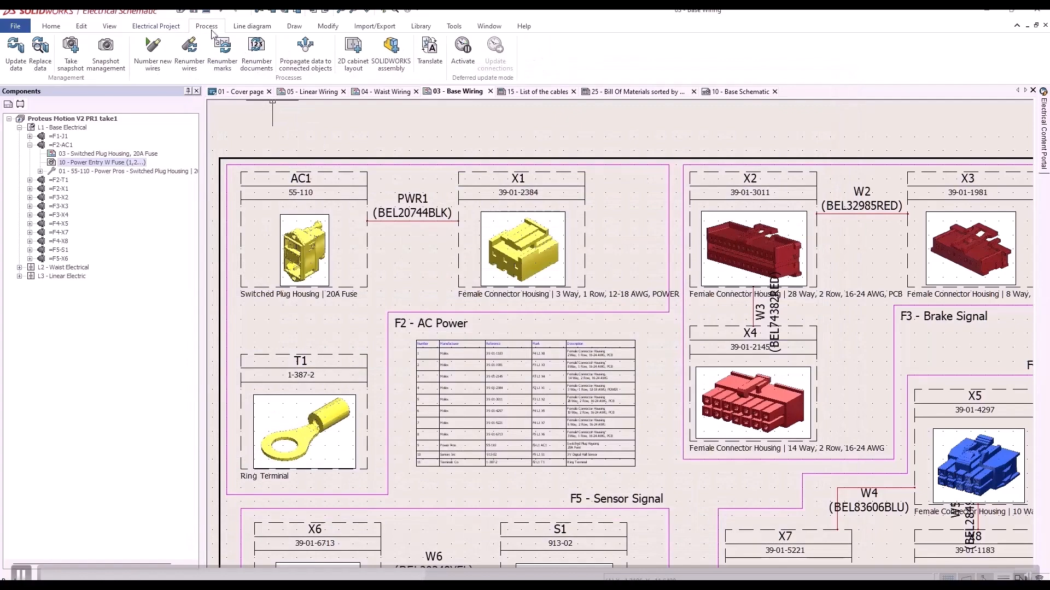
{"action": "left_click", "coordinate": [222, 52]}
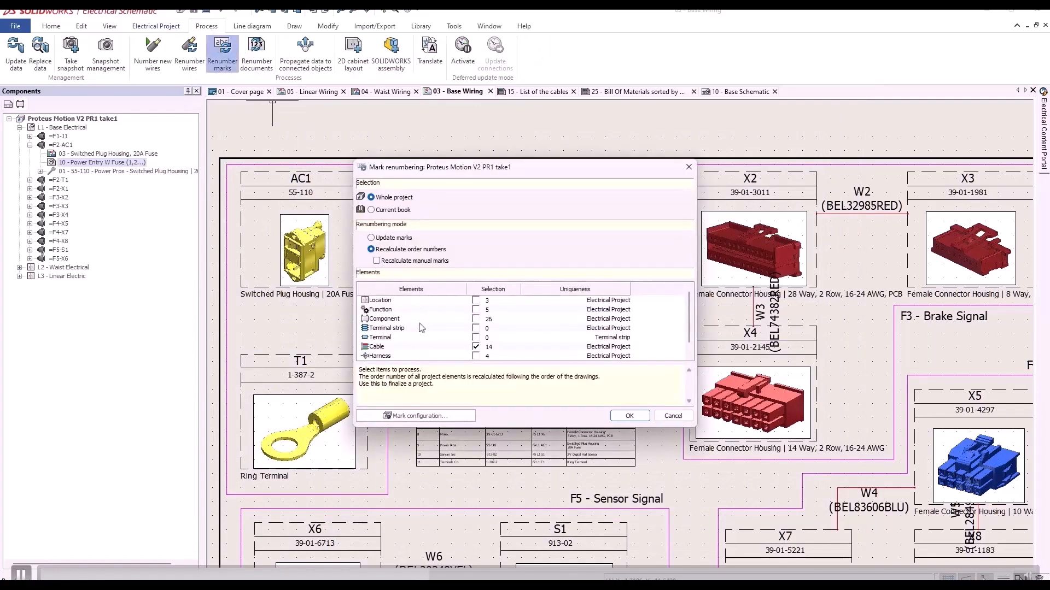
{"action": "left_click", "coordinate": [629, 416]}
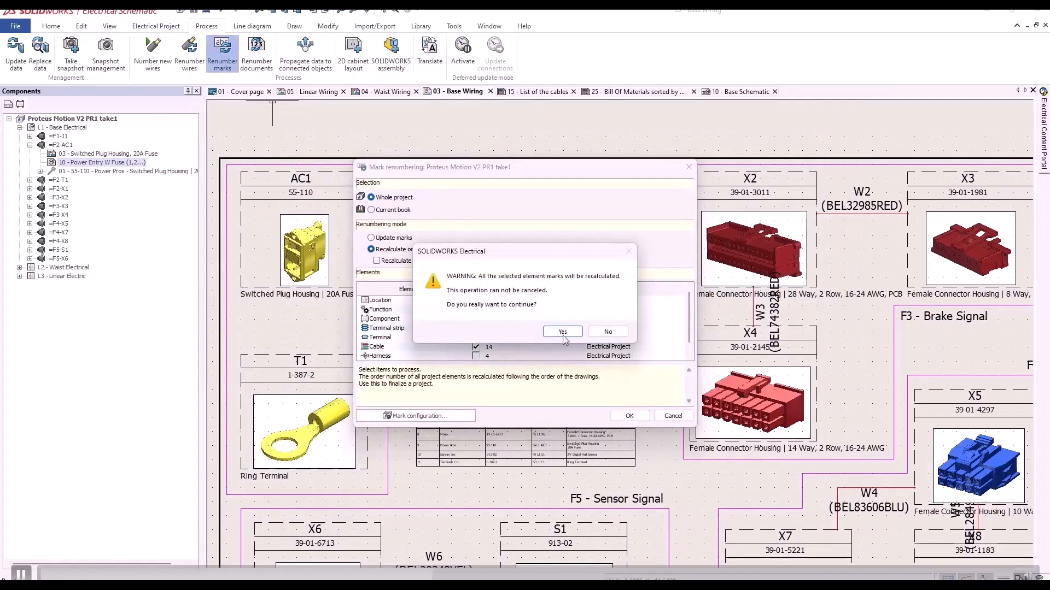
{"action": "left_click", "coordinate": [562, 331]}
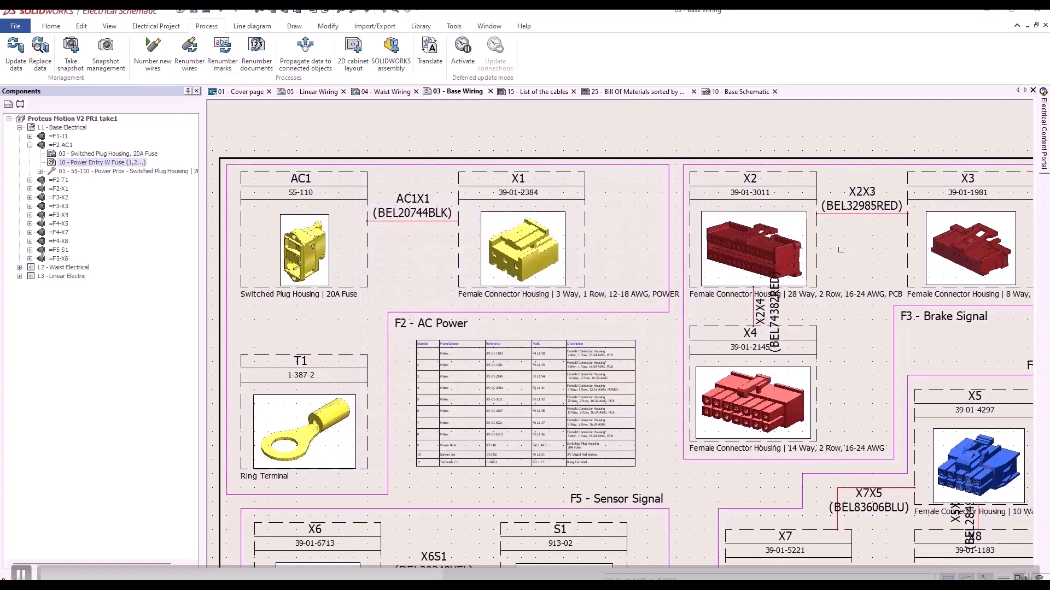
Go from component AC1 on the 03 - Base Wiring drawing to its symbol on the 10 - Base Schematic drawing.
{"action": "left_click", "coordinate": [366, 245]}
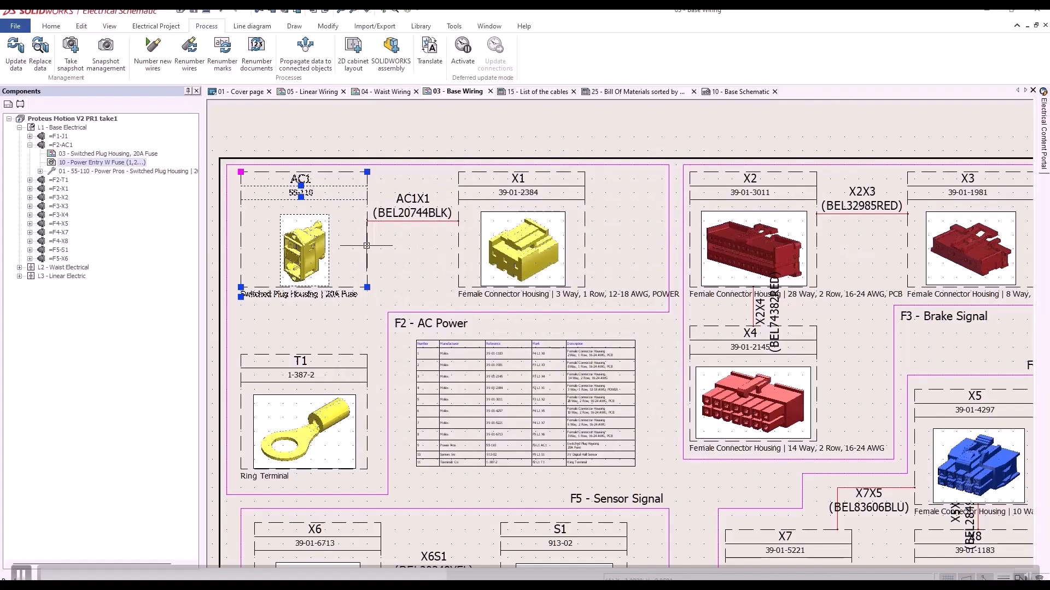
{"action": "right_click", "coordinate": [366, 246]}
{"action": "left_click", "coordinate": [473, 313]}
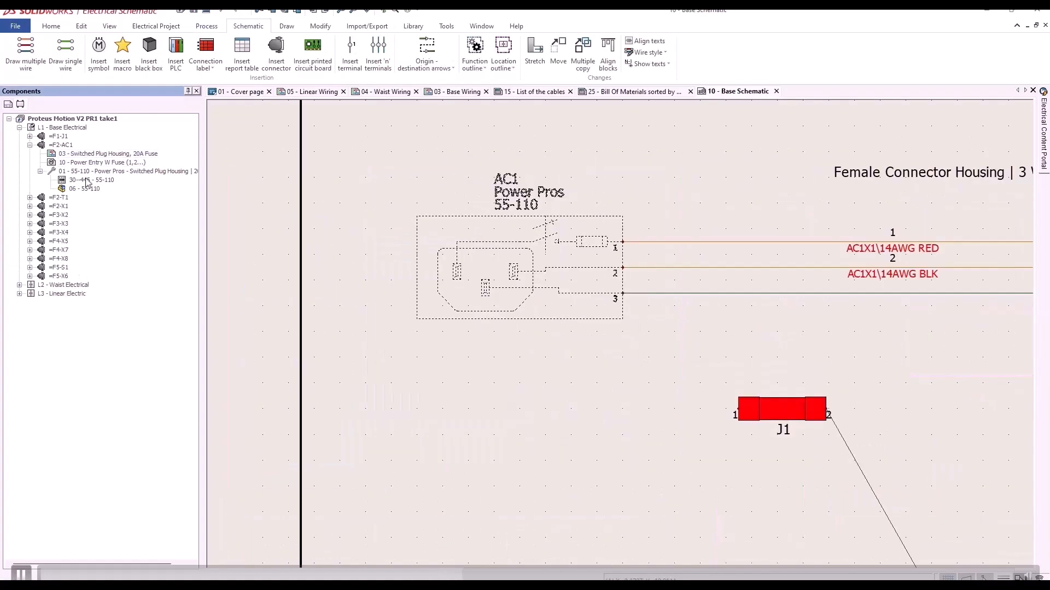
Open the 30 - H1 - Base AC Power harness drawing from AC1's part 55-110 and examine its tables.
{"action": "double_click", "coordinate": [90, 180]}
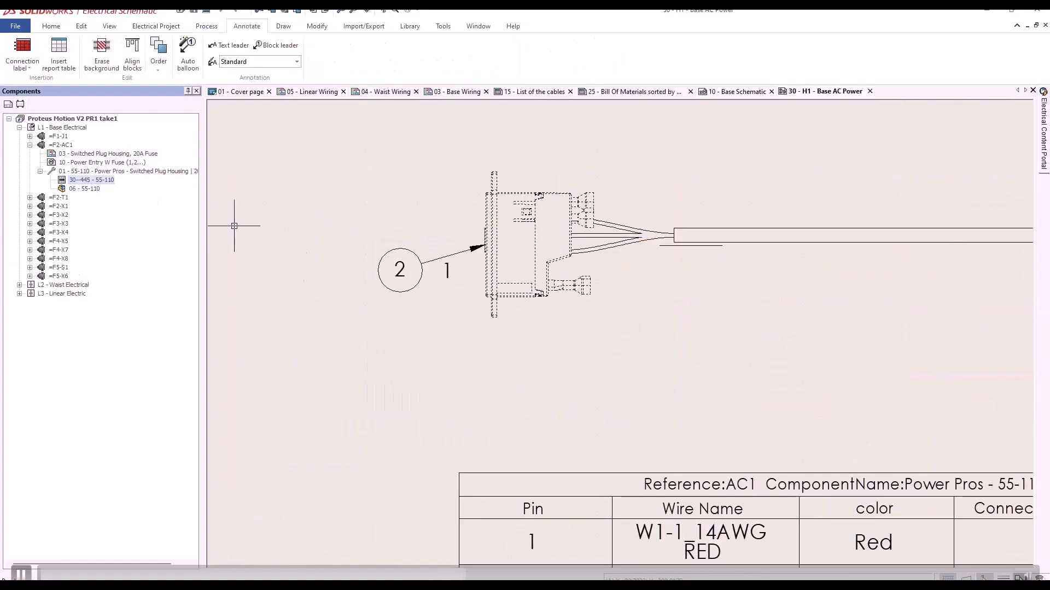
{"action": "scroll", "coordinate": [804, 304], "scroll_direction": "down", "scroll_amount": 5}
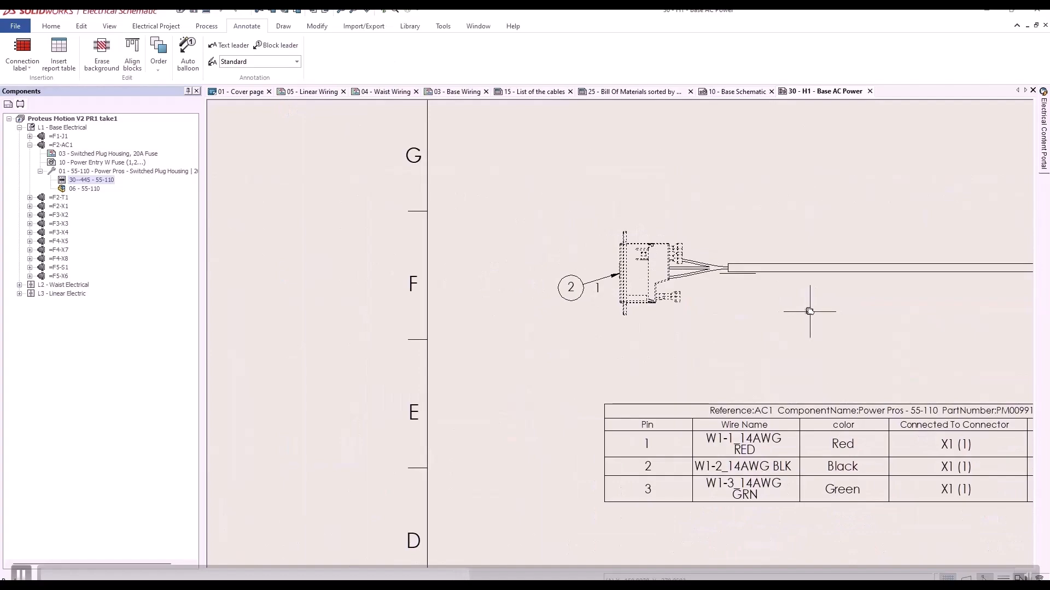
{"action": "scroll", "coordinate": [809, 311], "scroll_direction": "down", "scroll_amount": 4}
{"action": "middle_click_drag", "start_coordinate": [771, 328], "coordinate": [604, 306]}
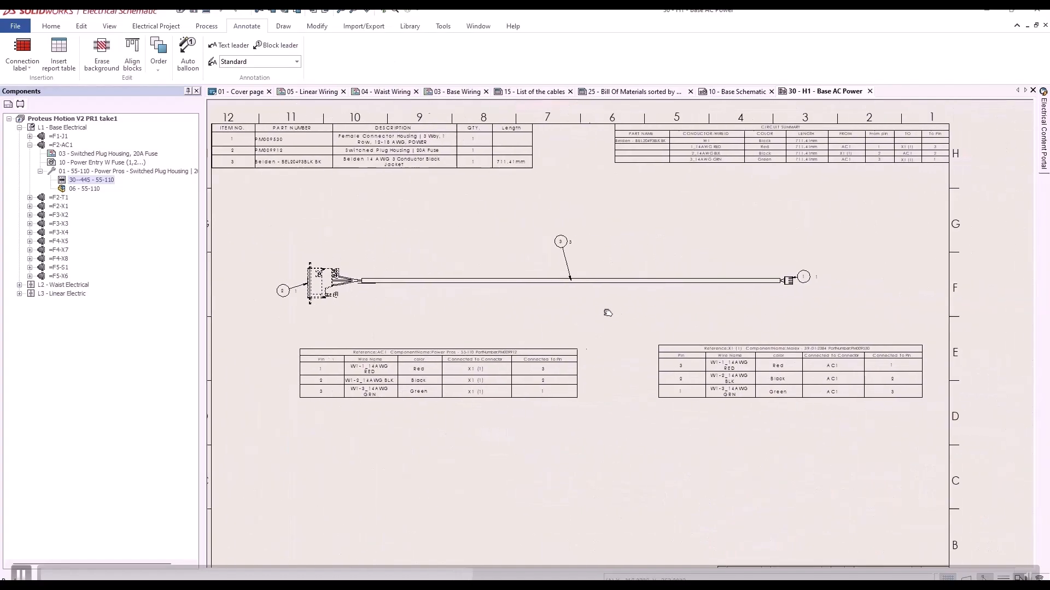
Inspect the manufacturer part and circuits of connector X1, and review the AC1 schematic page in the project PDF.
{"action": "double_click", "coordinate": [799, 276]}
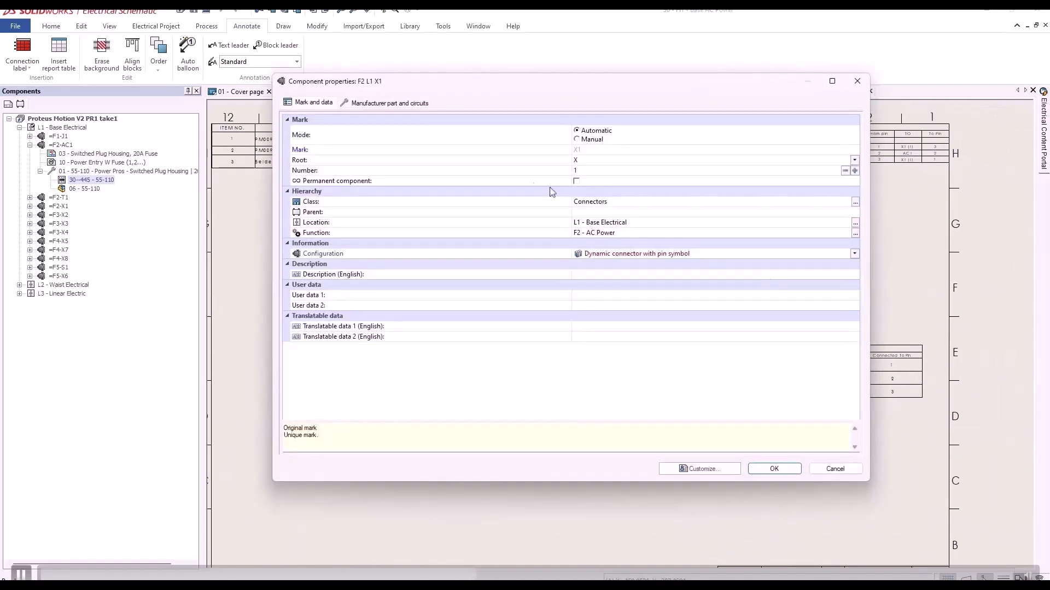
{"action": "left_click", "coordinate": [402, 104]}
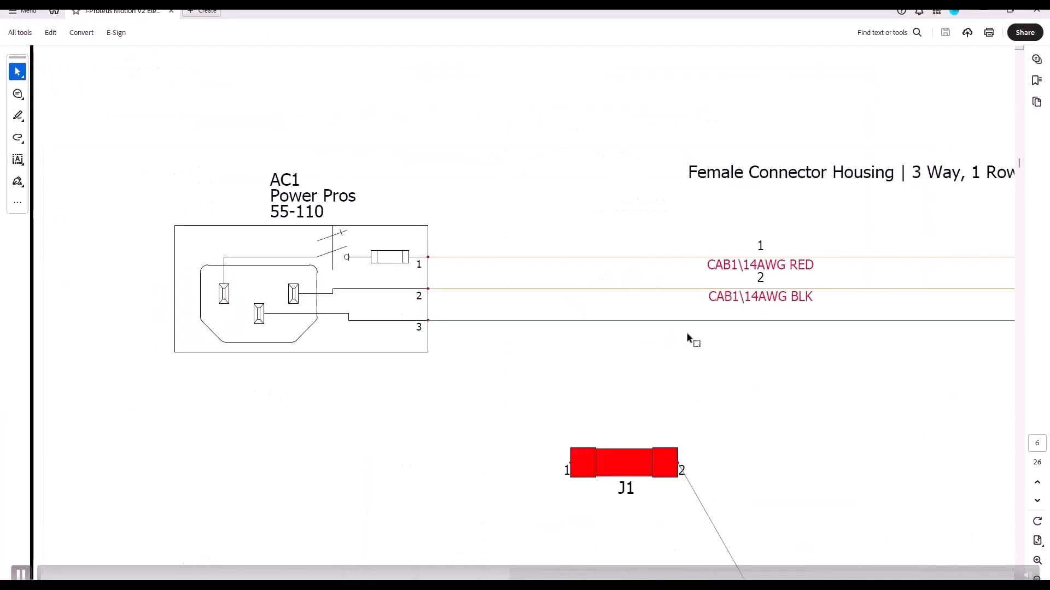
{"action": "scroll", "coordinate": [687, 332], "scroll_direction": "down", "scroll_amount": 4, "text": "ctrl"}
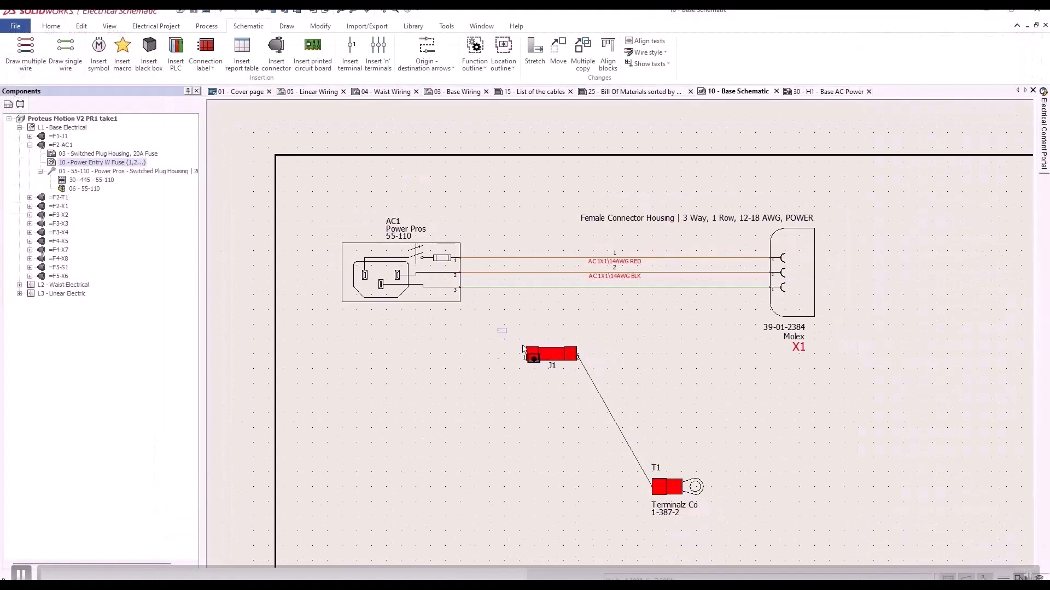
Move J1 and T1 so J1 sits on the AC1 pin 3 wire, and add them with their wires to harness H1 - Base AC Power.
{"action": "left_click_drag", "start_coordinate": [500, 328], "coordinate": [766, 543]}
{"action": "left_click_drag", "start_coordinate": [562, 355], "coordinate": [536, 288]}
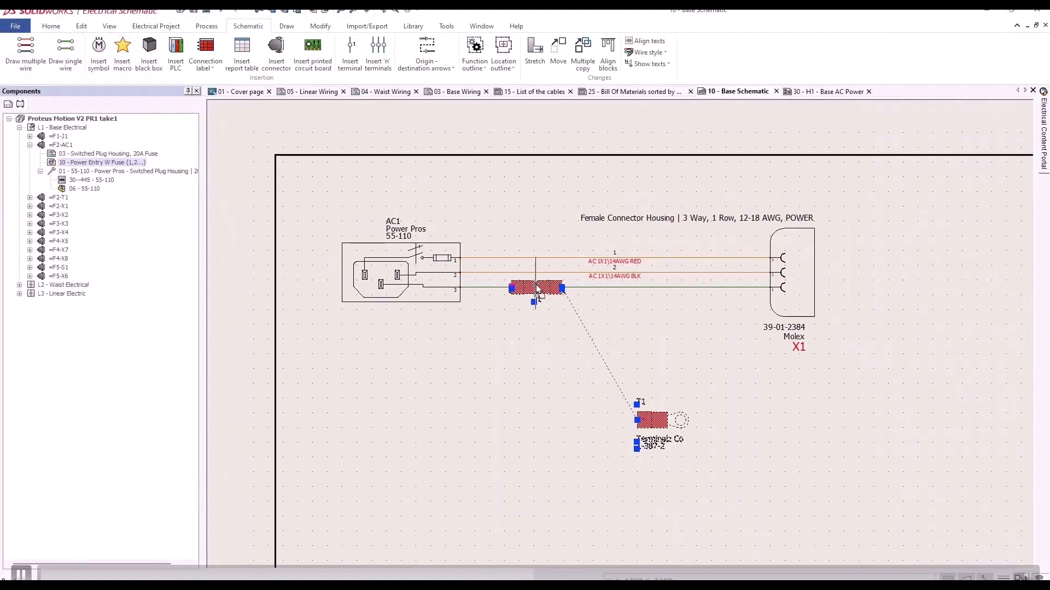
{"action": "left_click_drag", "start_coordinate": [703, 470], "coordinate": [554, 343]}
{"action": "double_click", "coordinate": [328, 236]}
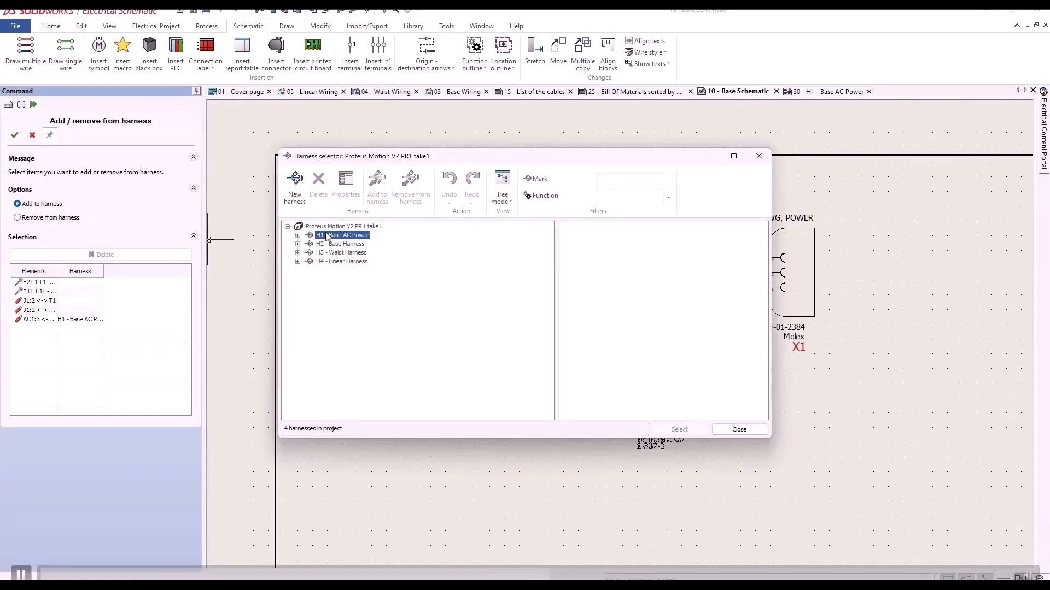
{"action": "left_click", "coordinate": [679, 429]}
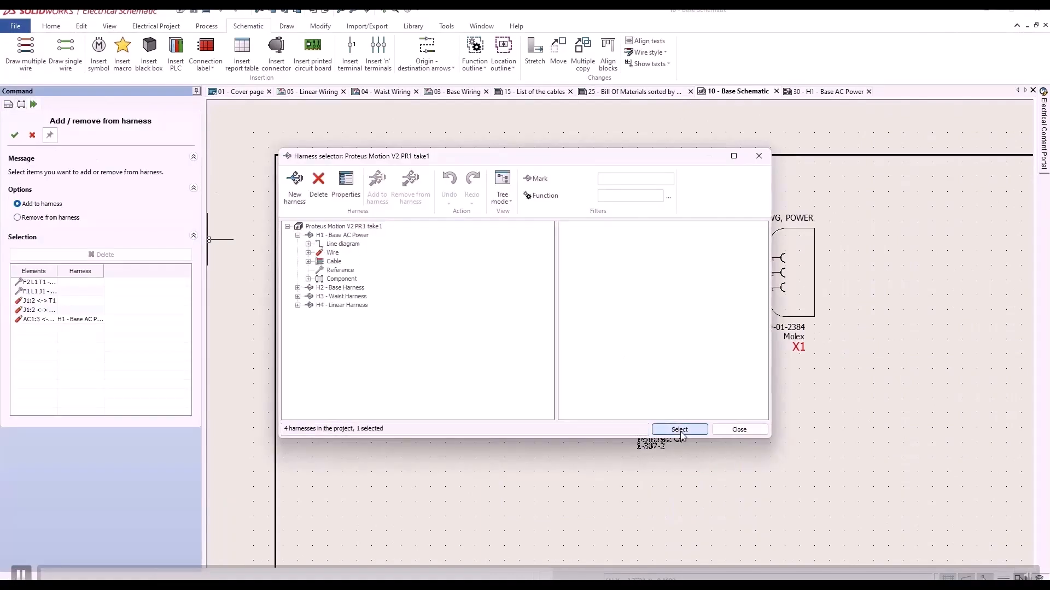
{"action": "left_click", "coordinate": [15, 135]}
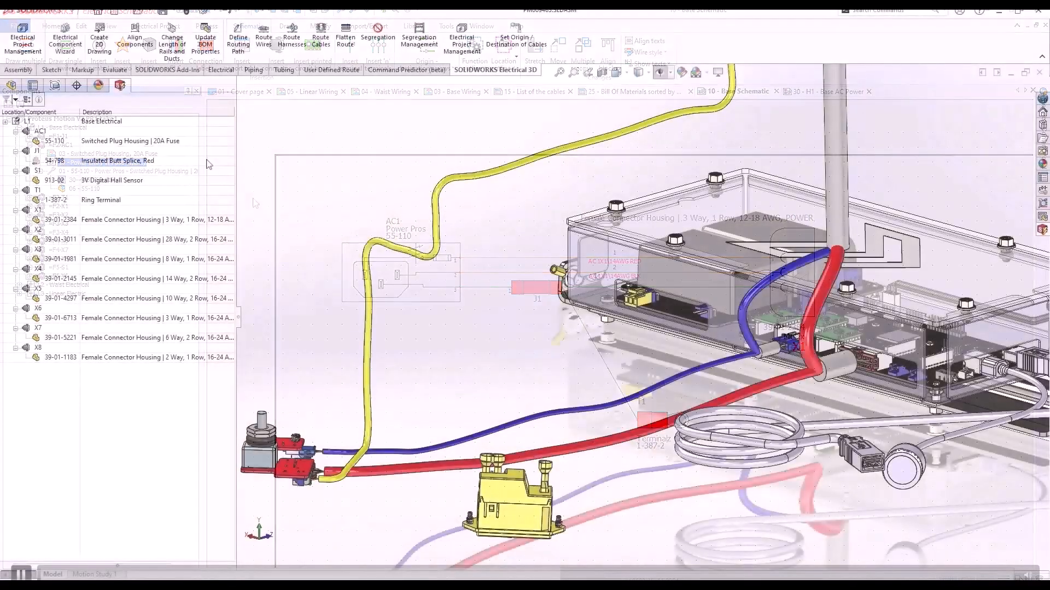
In the SOLIDWORKS 3D assembly, flatten the route of harness subassembly EWA_H1_4416_2800 using the Manufacture type.
{"action": "left_click", "coordinate": [11, 85]}
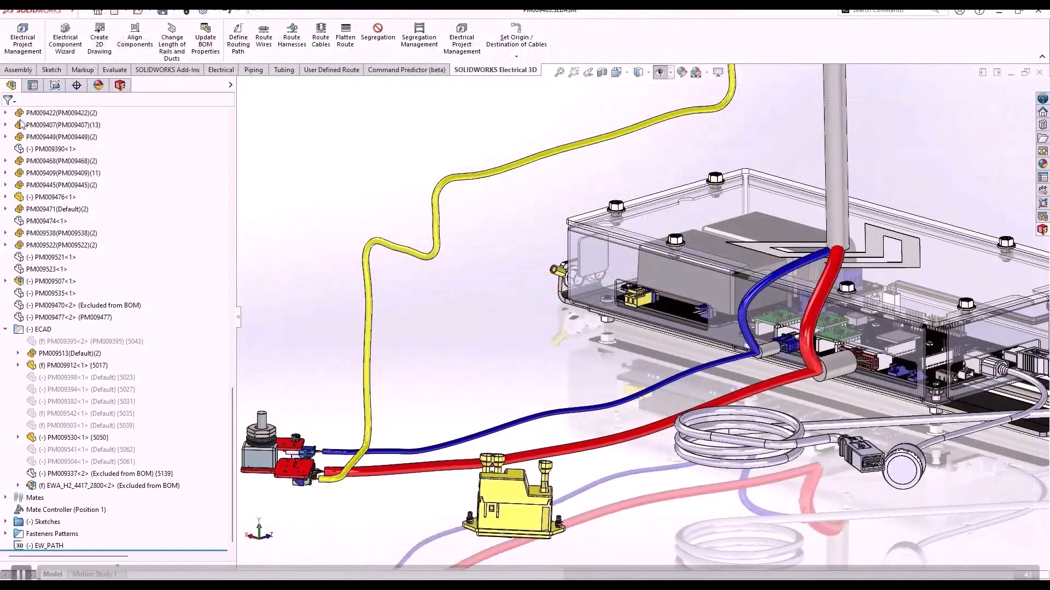
{"action": "left_click", "coordinate": [114, 475]}
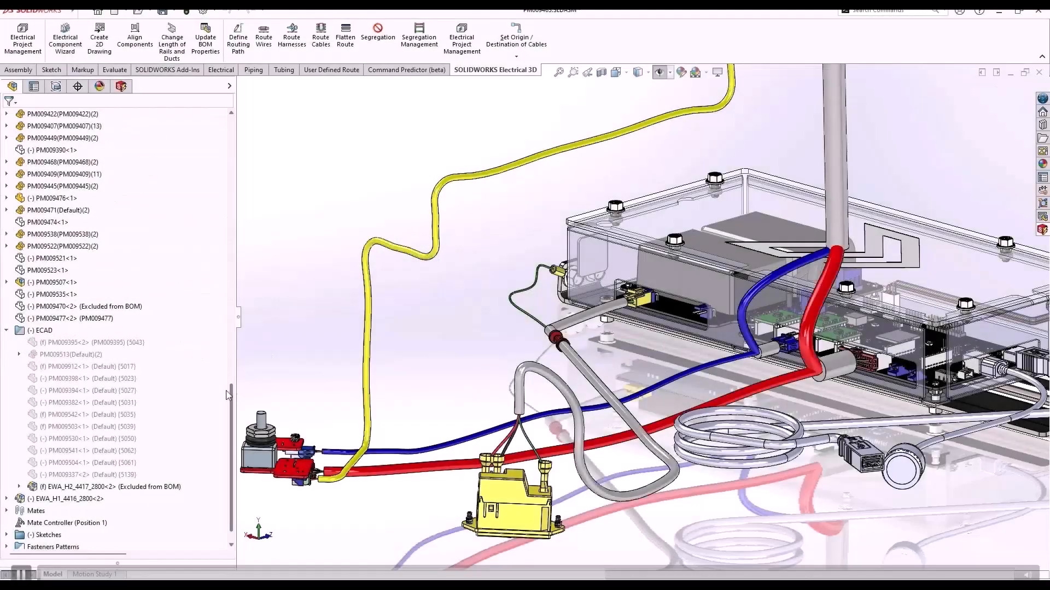
{"action": "right_click", "coordinate": [92, 499]}
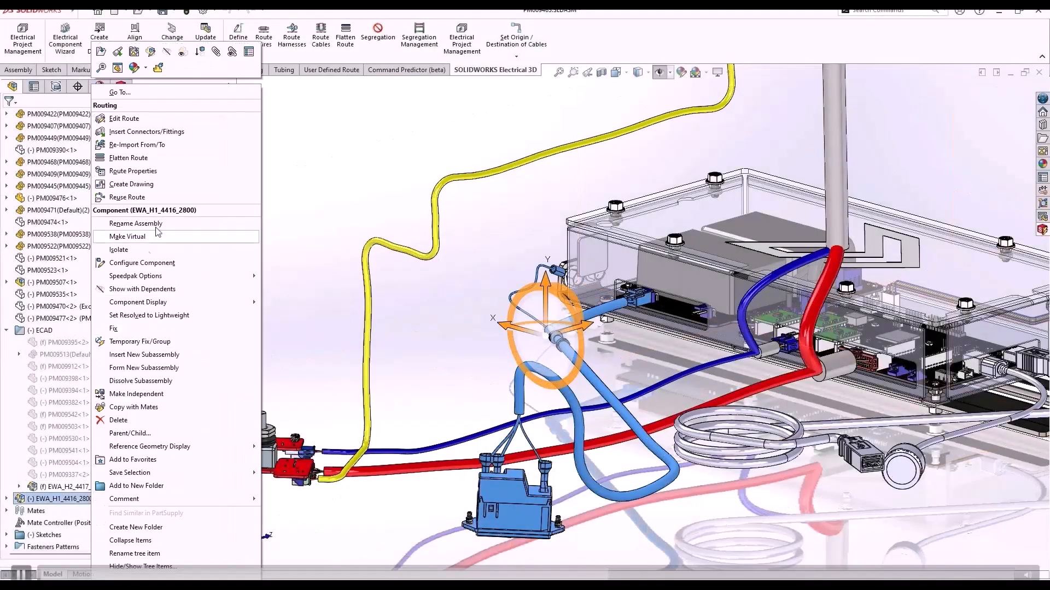
{"action": "left_click", "coordinate": [175, 161]}
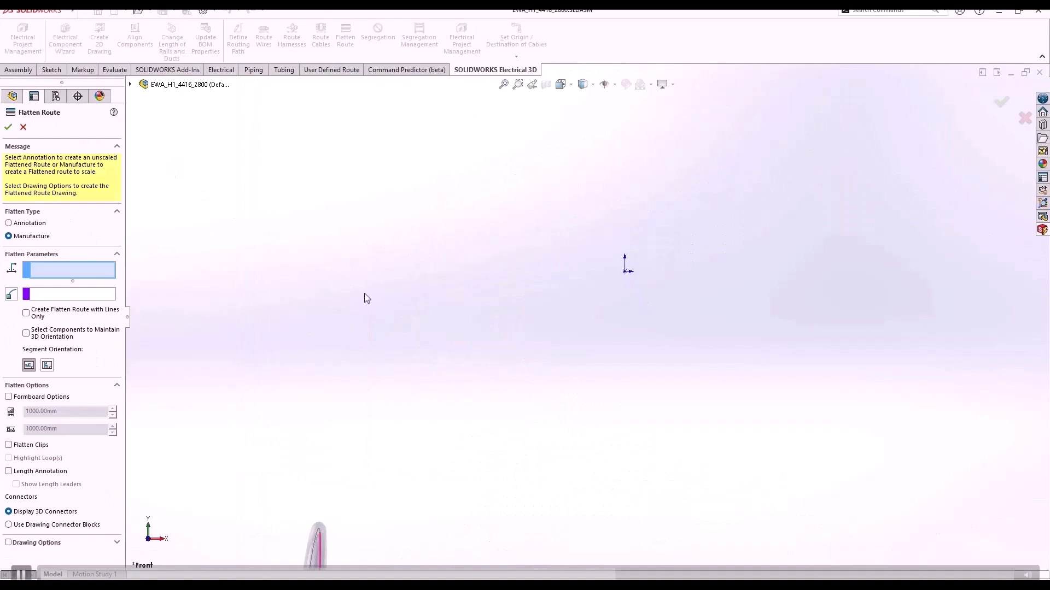
{"action": "scroll", "coordinate": [733, 373], "scroll_direction": "down", "scroll_amount": 7}
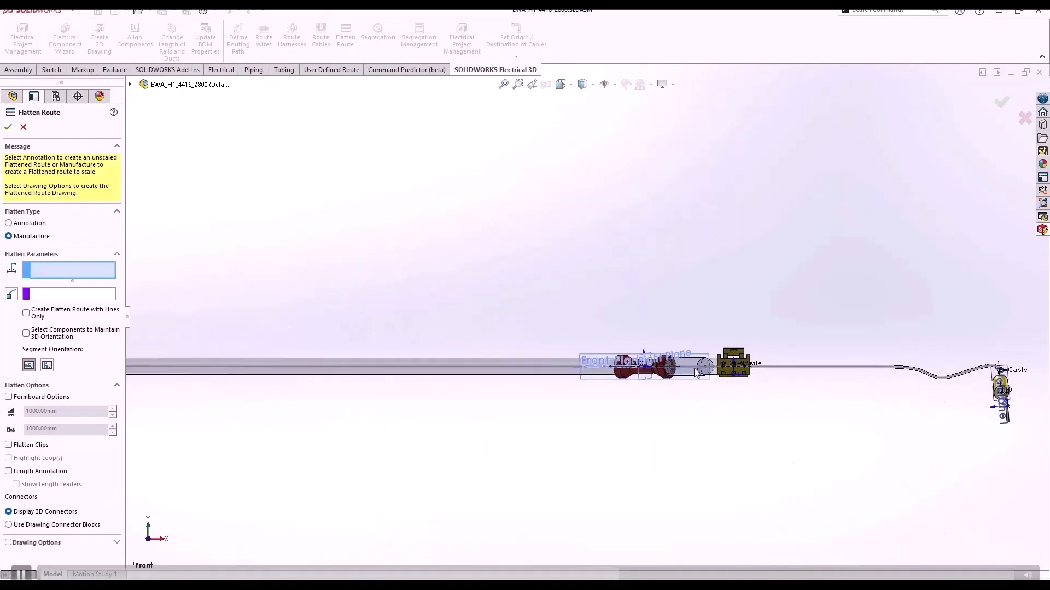
{"action": "middle_click_drag", "start_coordinate": [570, 375], "coordinate": [643, 474]}
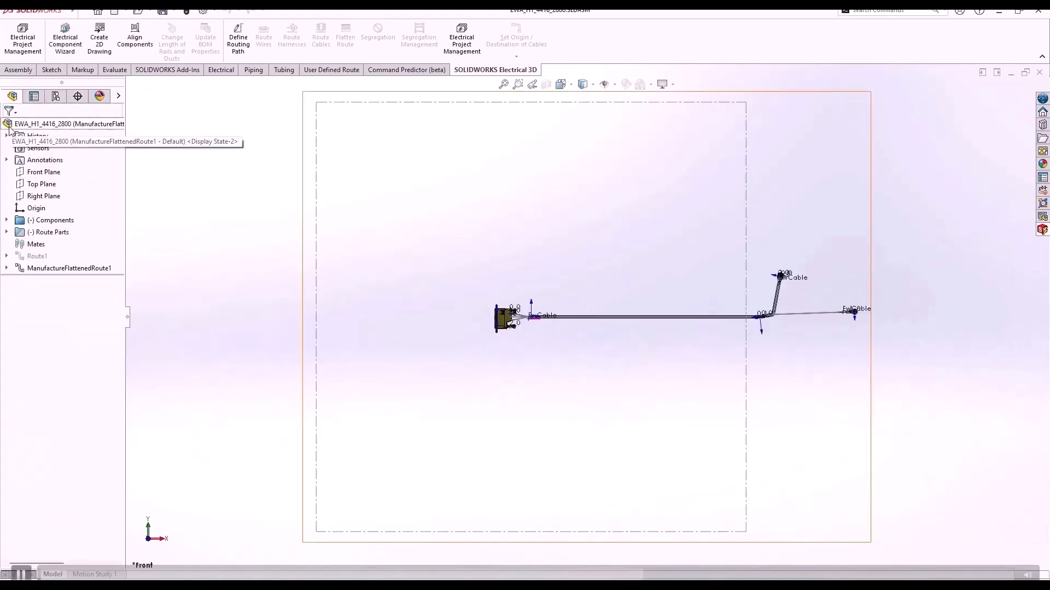
Edit the flattened route by adjusting the angle of the segment leading to the ring terminal.
{"action": "scroll", "coordinate": [792, 251], "scroll_direction": "down", "scroll_amount": 5}
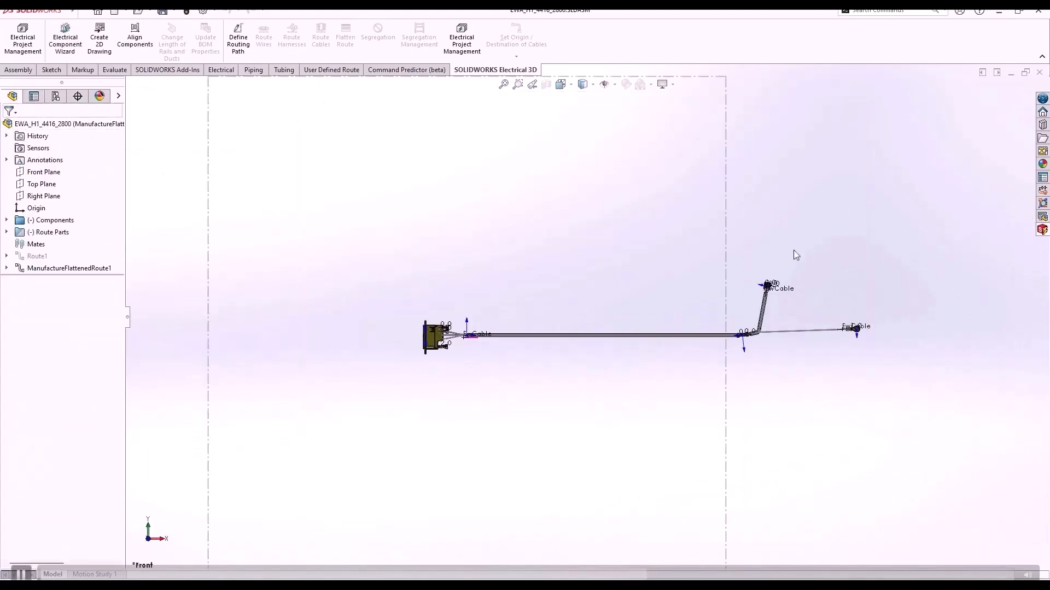
{"action": "right_click", "coordinate": [730, 426]}
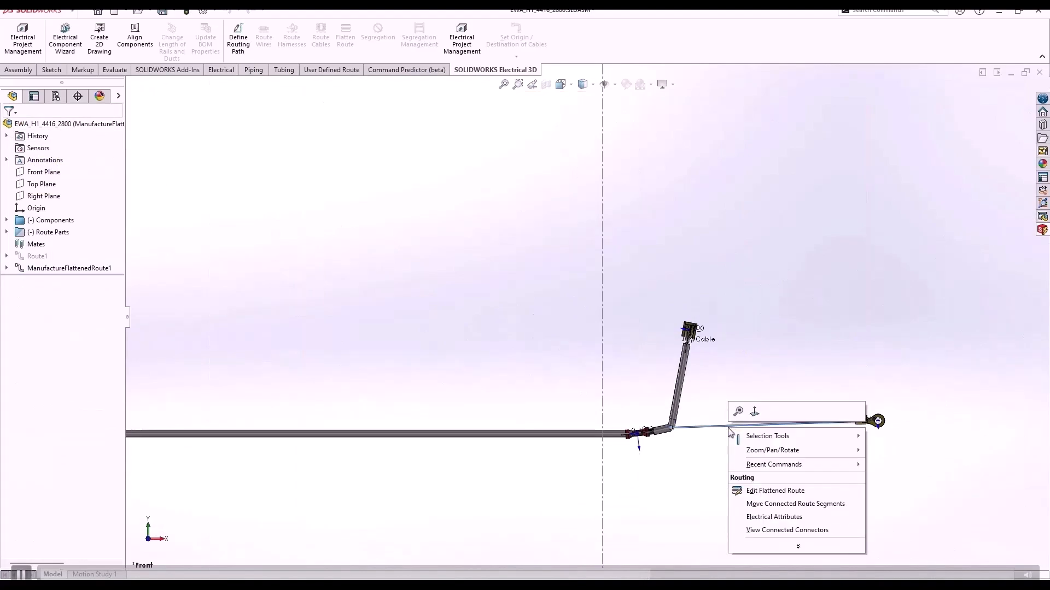
{"action": "left_click", "coordinate": [814, 492]}
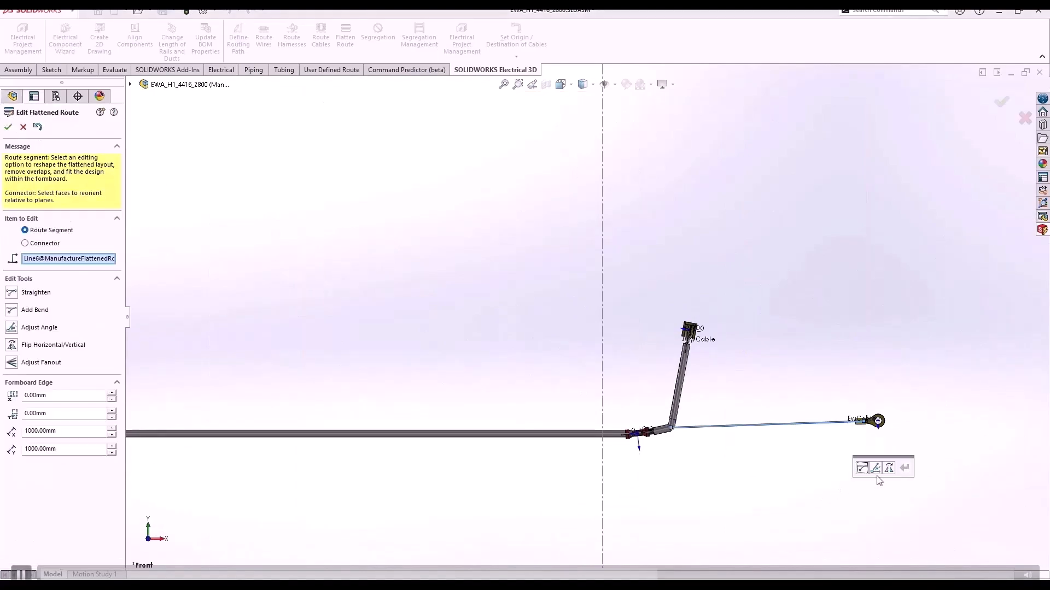
{"action": "left_click", "coordinate": [878, 471]}
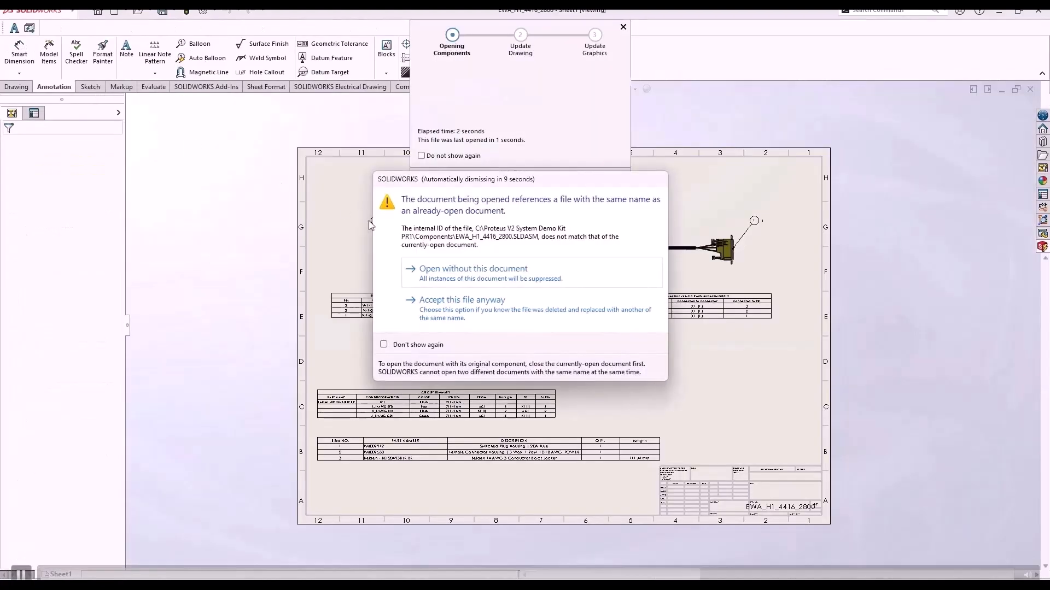
Accept the mismatched EWA_H1_4416_2800 assembly file for its drawing and start editing the flattened route's drawing view.
{"action": "left_click", "coordinate": [451, 310]}
{"action": "left_click", "coordinate": [484, 348]}
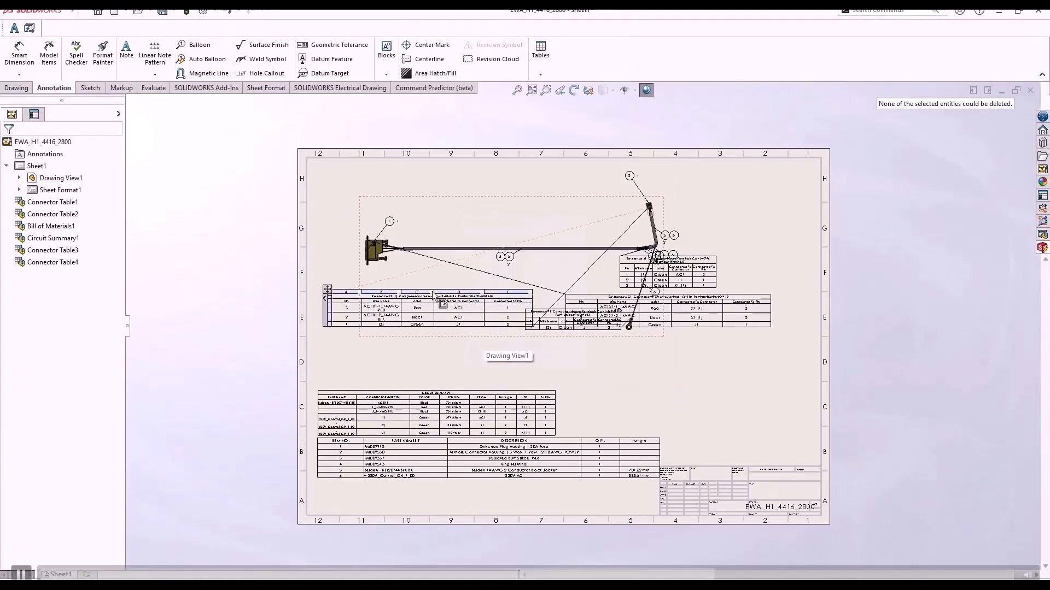
{"action": "left_click", "coordinate": [412, 215]}
{"action": "right_click", "coordinate": [412, 215]}
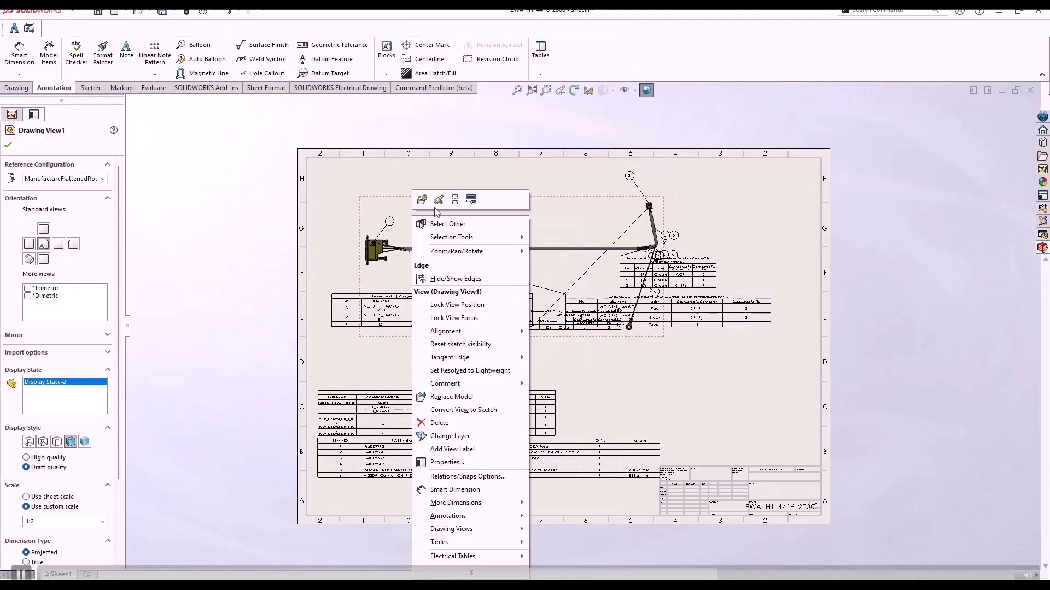
{"action": "left_click", "coordinate": [471, 200]}
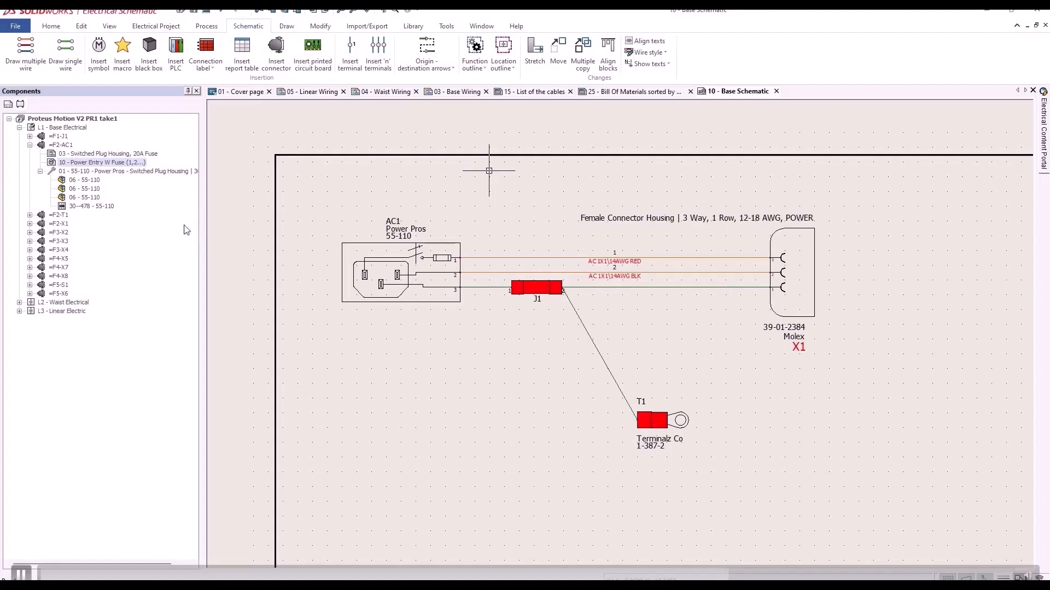
Switch to SOLIDWORKS Electrical Schematic and open the updated 30 - H1 - Base AC Power drawing from AC1's part 55-110.
{"action": "double_click", "coordinate": [114, 209]}
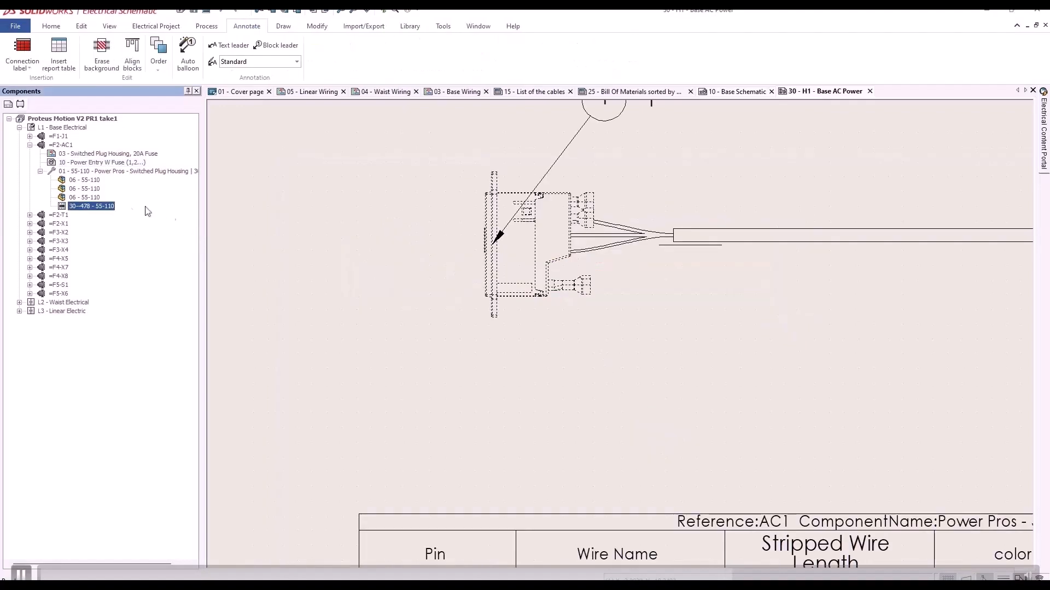
{"action": "scroll", "coordinate": [445, 358], "scroll_direction": "down", "scroll_amount": 6}
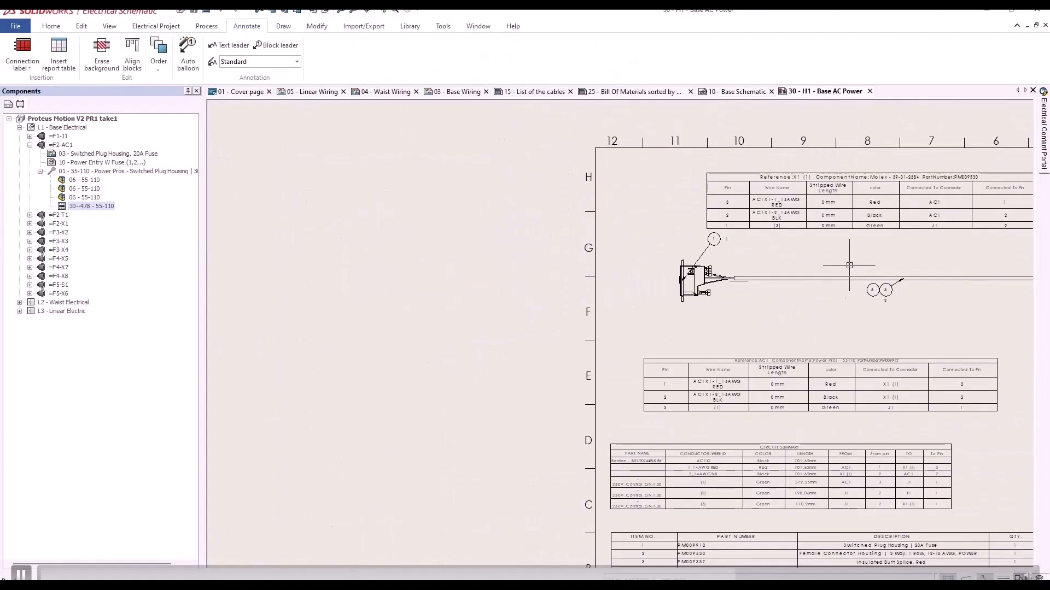
{"action": "middle_click_drag", "start_coordinate": [785, 265], "coordinate": [504, 242]}
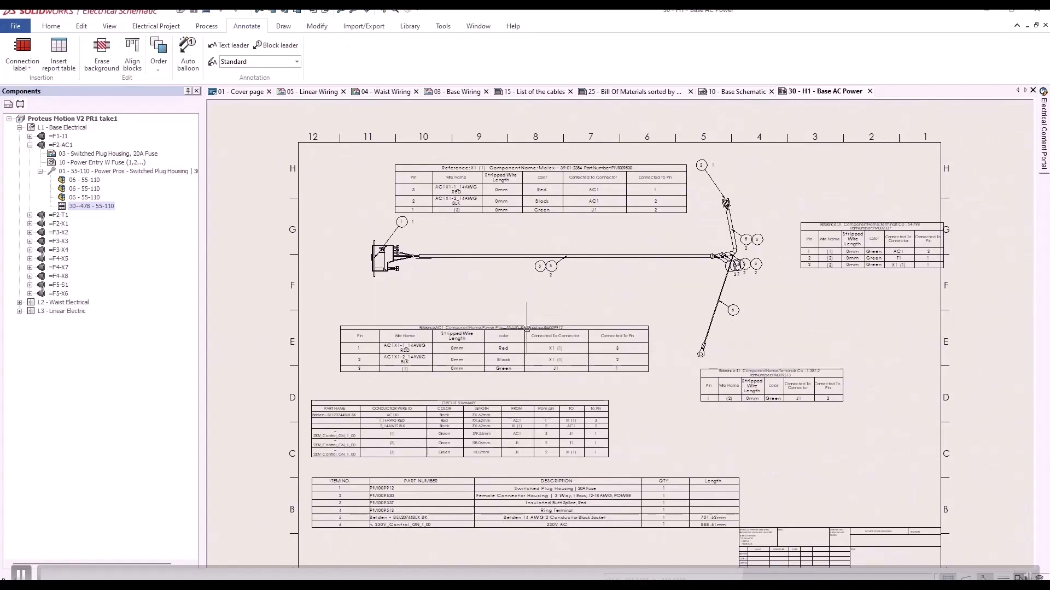
Delete the balloons attached to the AC1 plug housing and the X1 connector on the harness drawing.
{"action": "key", "text": "Delete"}
{"action": "left_click", "coordinate": [392, 235]}
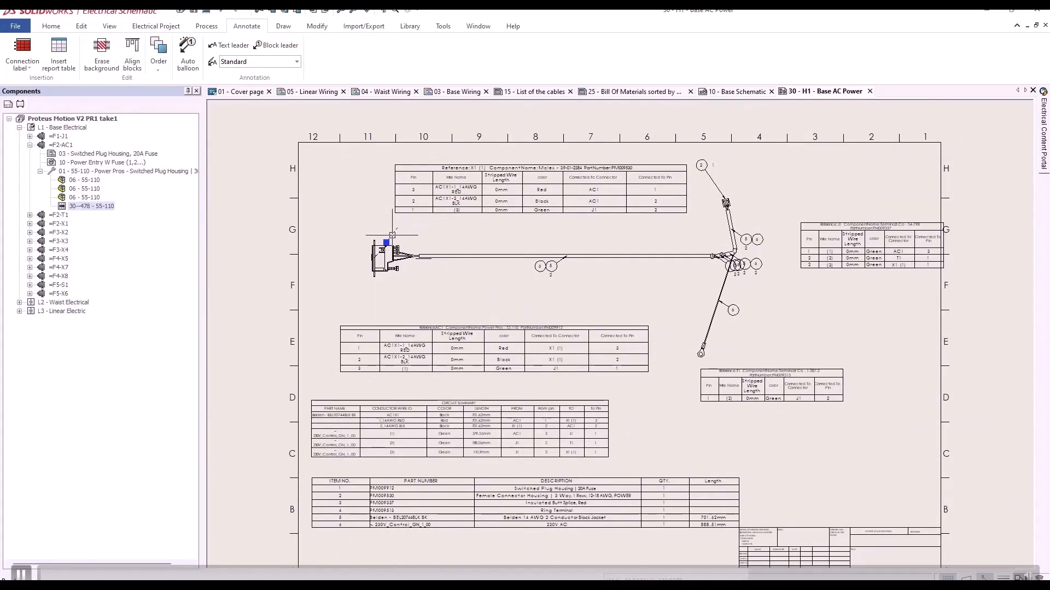
{"action": "left_click", "coordinate": [711, 165]}
{"action": "key", "text": "Delete"}
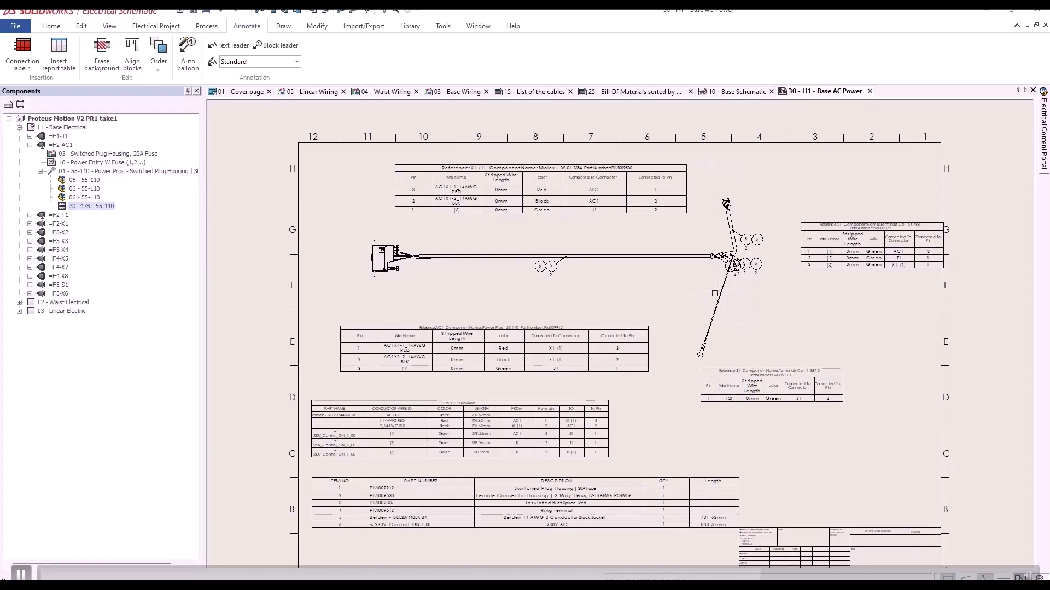
Insert a Bill Of Materials for components in file report table below the T1 connection table on the harness drawing.
{"action": "left_click", "coordinate": [51, 68]}
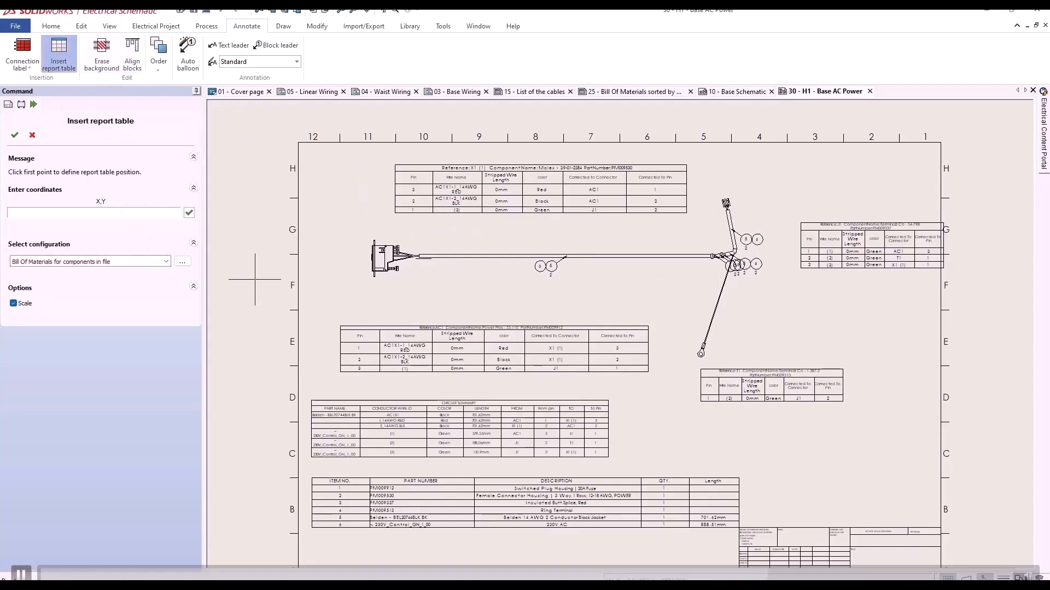
{"action": "left_click", "coordinate": [633, 409]}
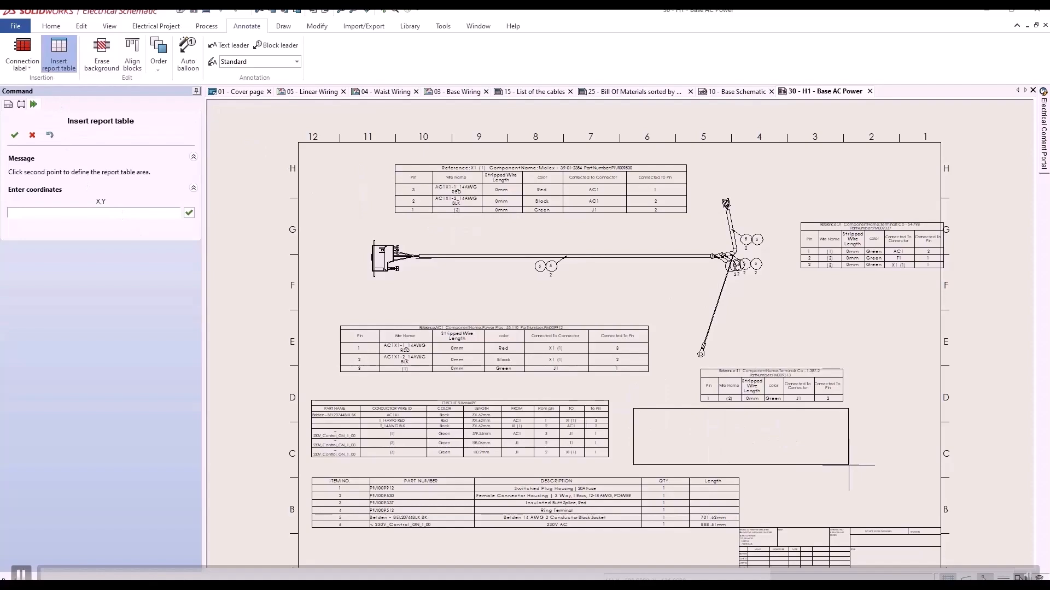
{"action": "left_click", "coordinate": [885, 469]}
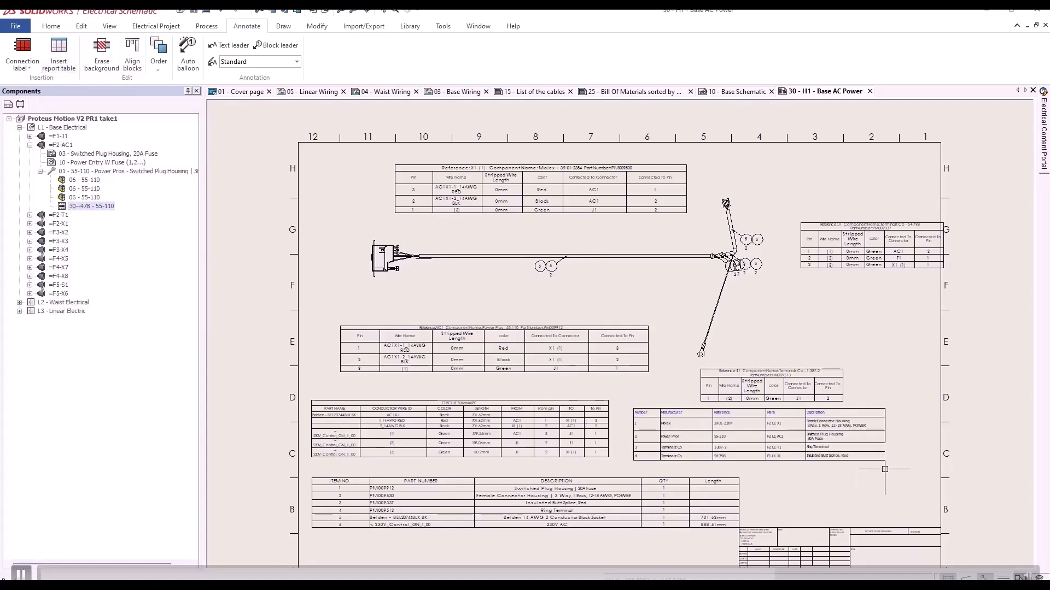
Auto-balloon the harness components with circle balloons at a size of 30 and reposition the balloon of the AC1 plug housing.
{"action": "left_click", "coordinate": [186, 53]}
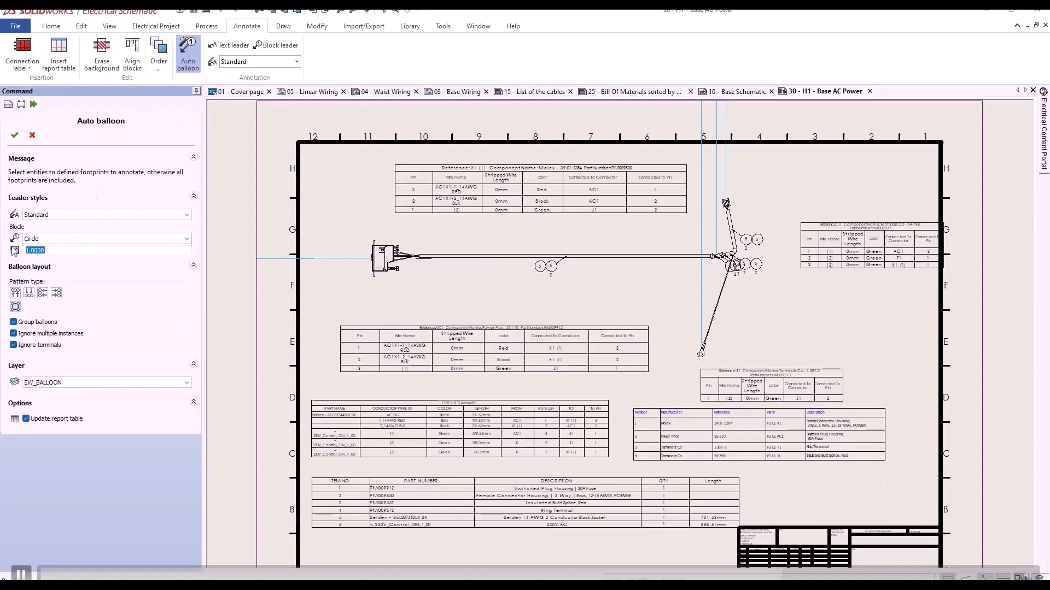
{"action": "type", "text": "30"}
{"action": "left_click", "coordinate": [15, 135]}
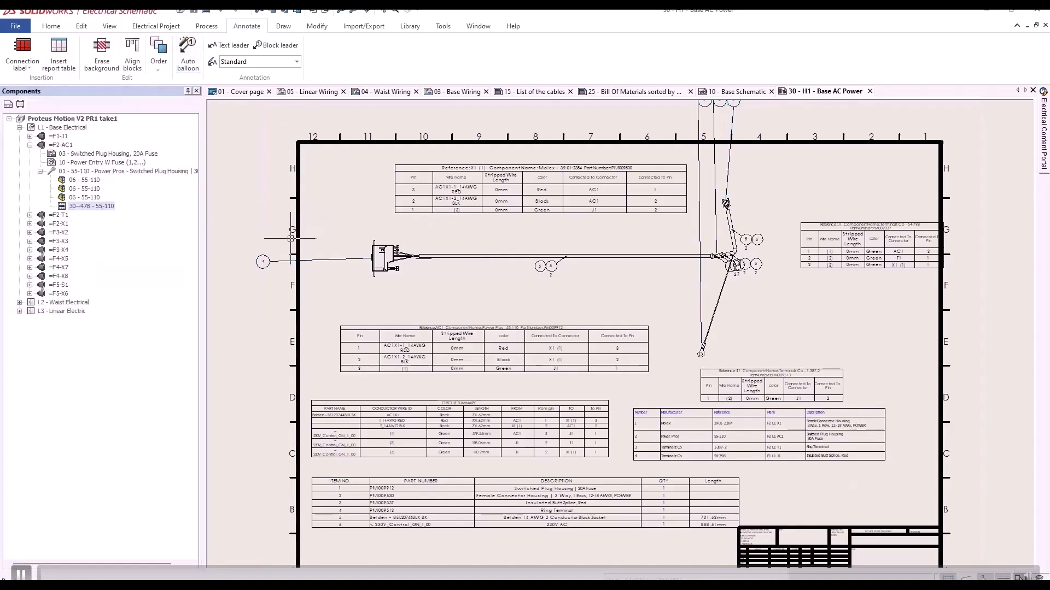
{"action": "left_click", "coordinate": [270, 262]}
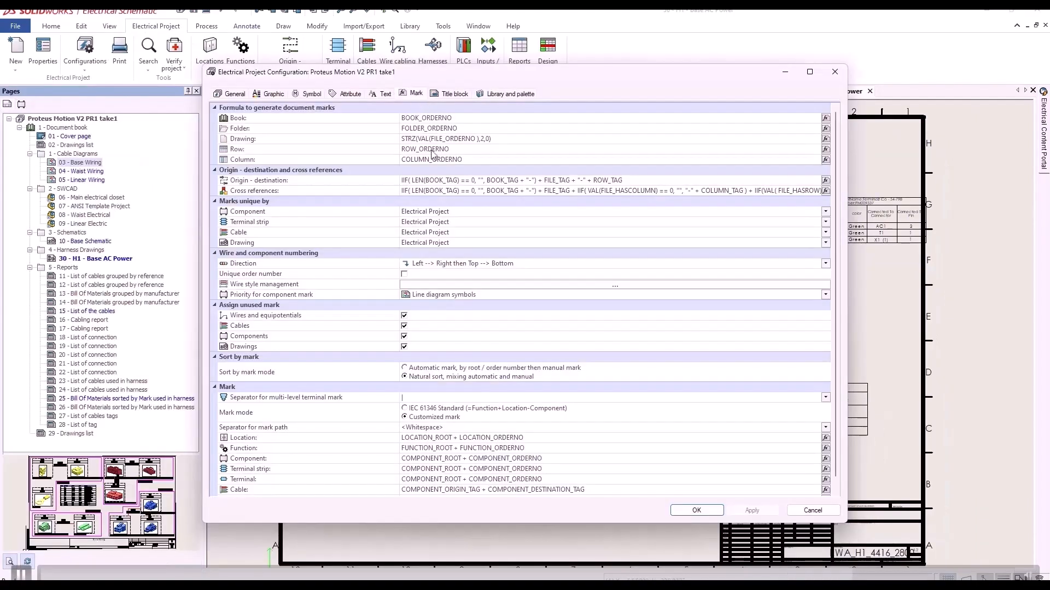
Make drawing marks unique by Folder in the electrical project's mark configuration and accept the non-unique marks.
{"action": "left_click", "coordinate": [456, 243]}
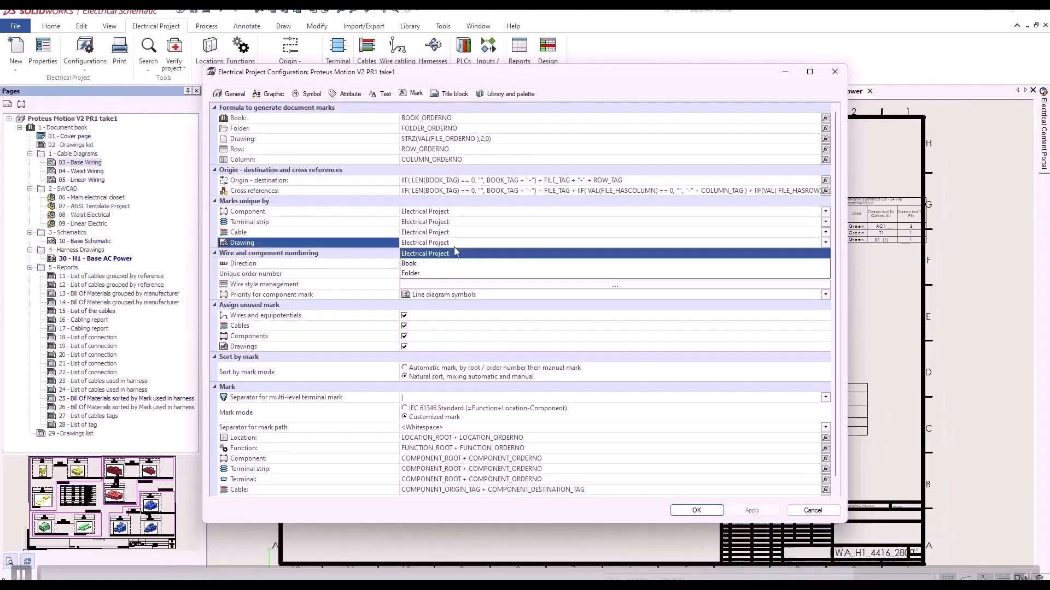
{"action": "left_click", "coordinate": [463, 274]}
{"action": "left_click", "coordinate": [528, 326]}
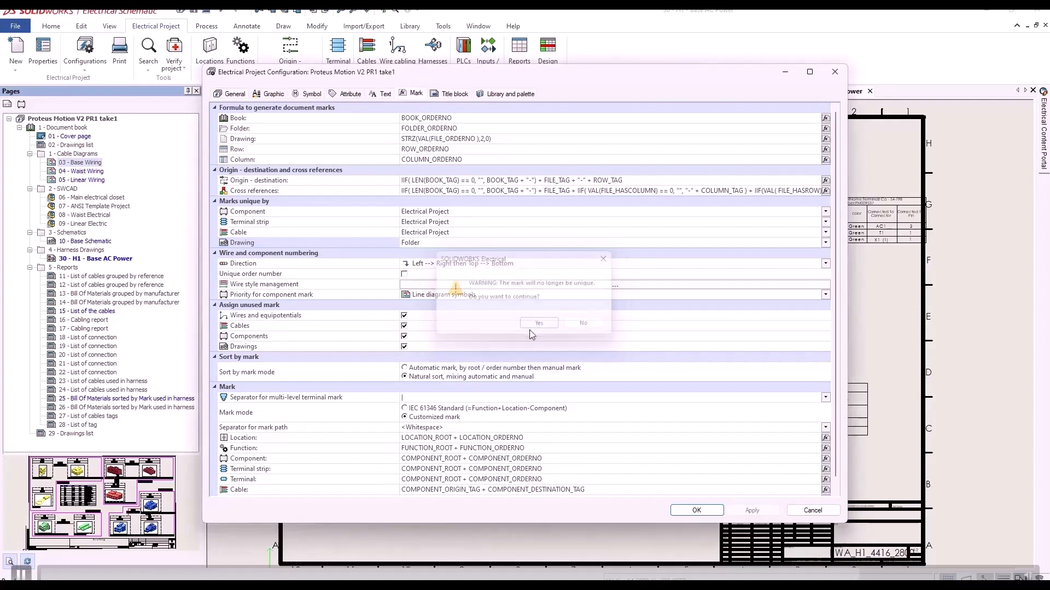
{"action": "left_click", "coordinate": [697, 510]}
Renumber the whole project's documents by recalculating order numbers, and look through the project's PDF from the Base Schematic page.
{"action": "left_click", "coordinate": [206, 26]}
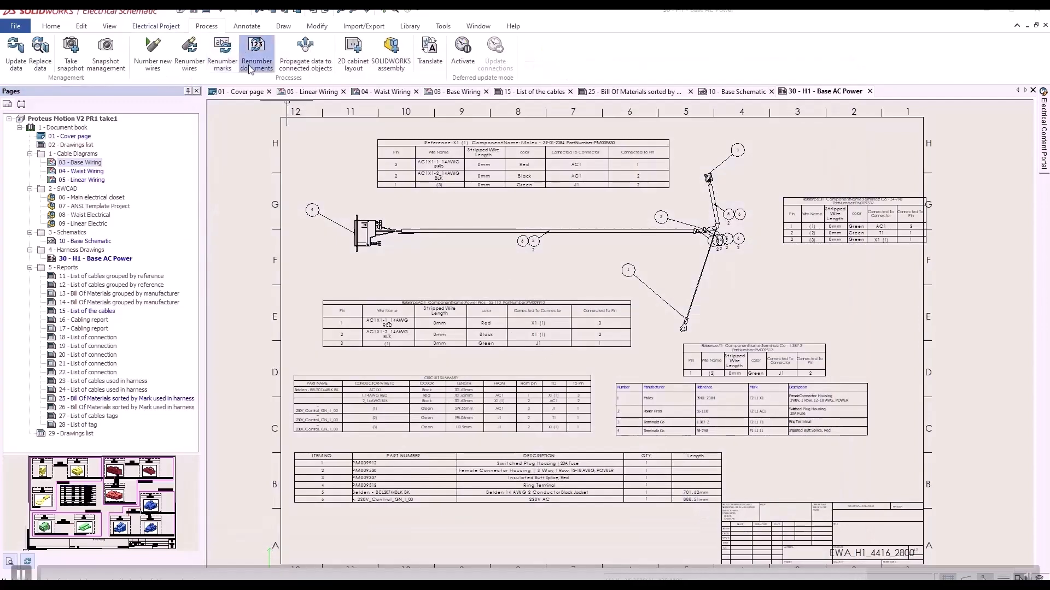
{"action": "left_click", "coordinate": [257, 53]}
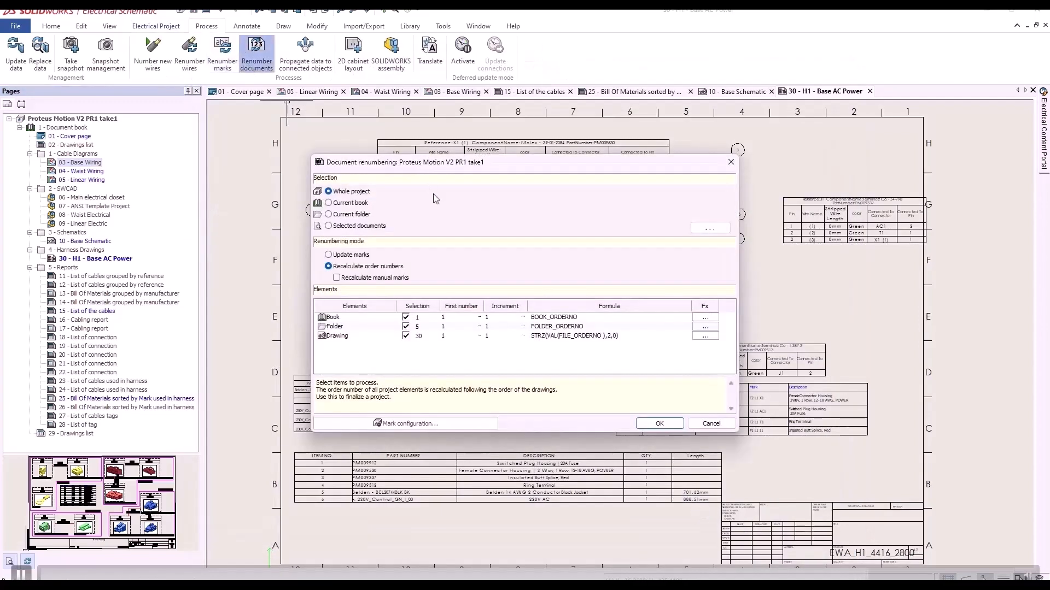
{"action": "left_click", "coordinate": [659, 424]}
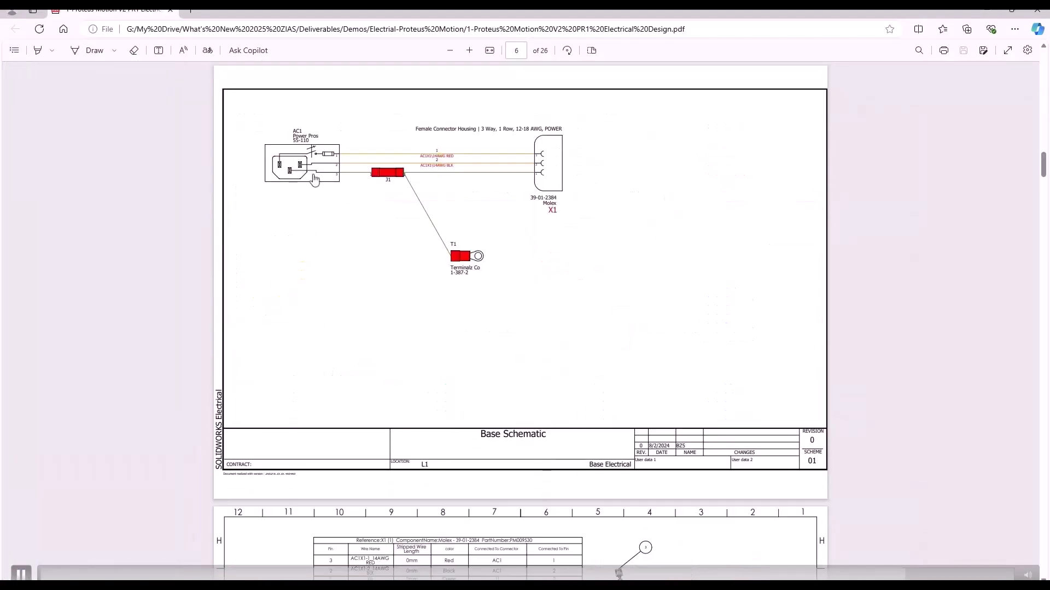
{"action": "scroll", "coordinate": [306, 180], "scroll_direction": "down", "scroll_amount": 3}
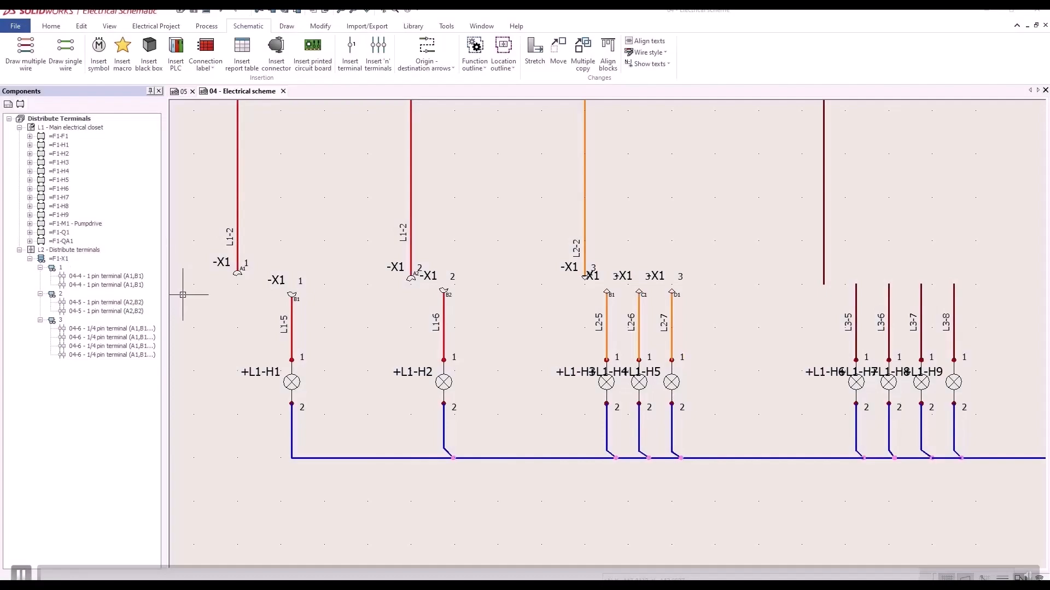
Add a terminal to strip =F1-X1 in the Distribute Terminals project and assign it the ISA7 manufacturer part Terminal 4.
{"action": "left_click", "coordinate": [66, 261]}
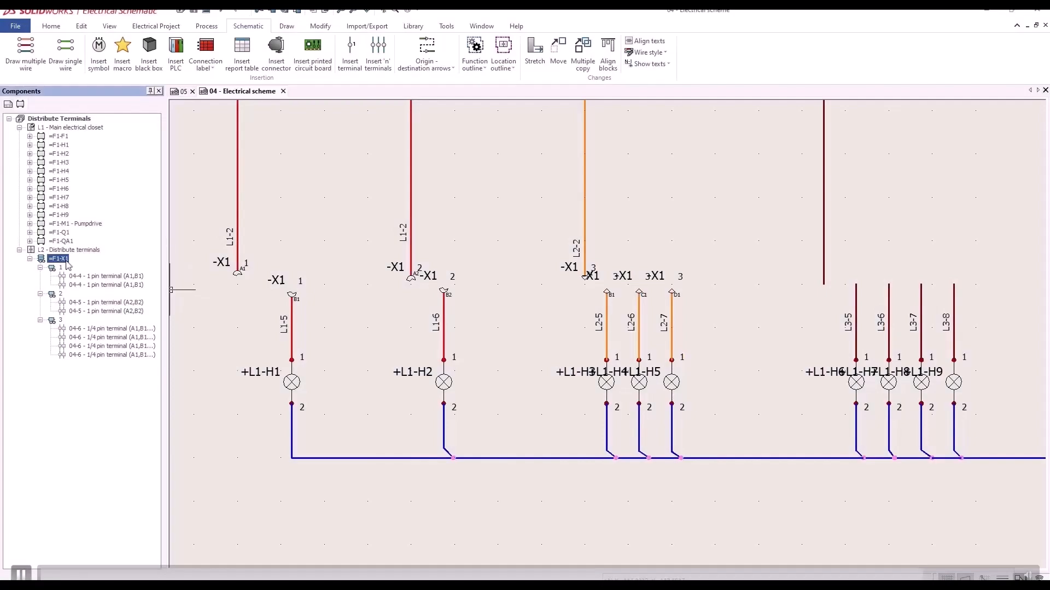
{"action": "right_click", "coordinate": [68, 265]}
{"action": "left_click", "coordinate": [107, 267]}
{"action": "left_click", "coordinate": [340, 145]}
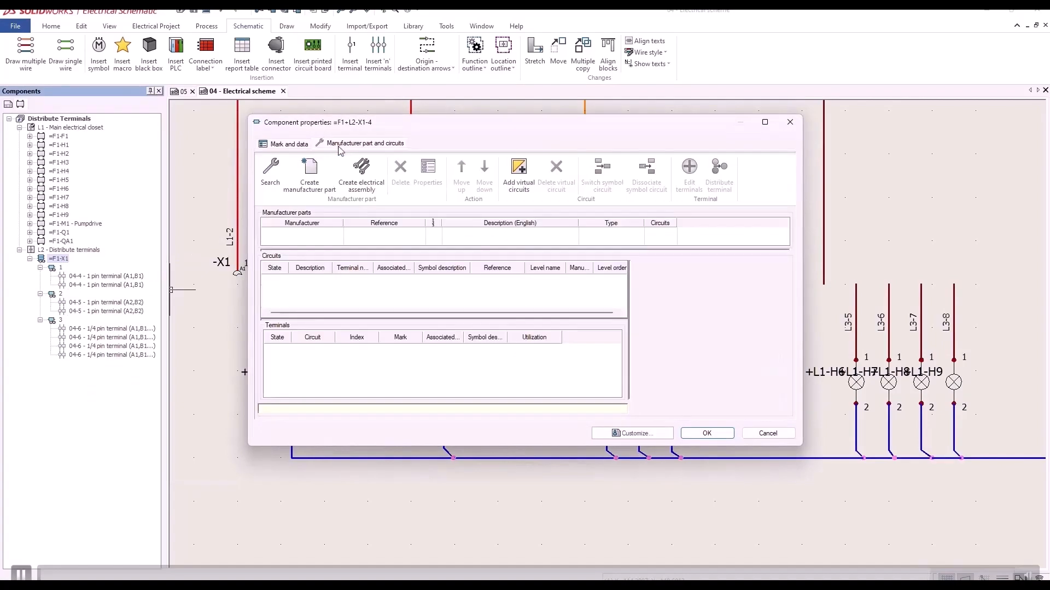
{"action": "left_click", "coordinate": [271, 164]}
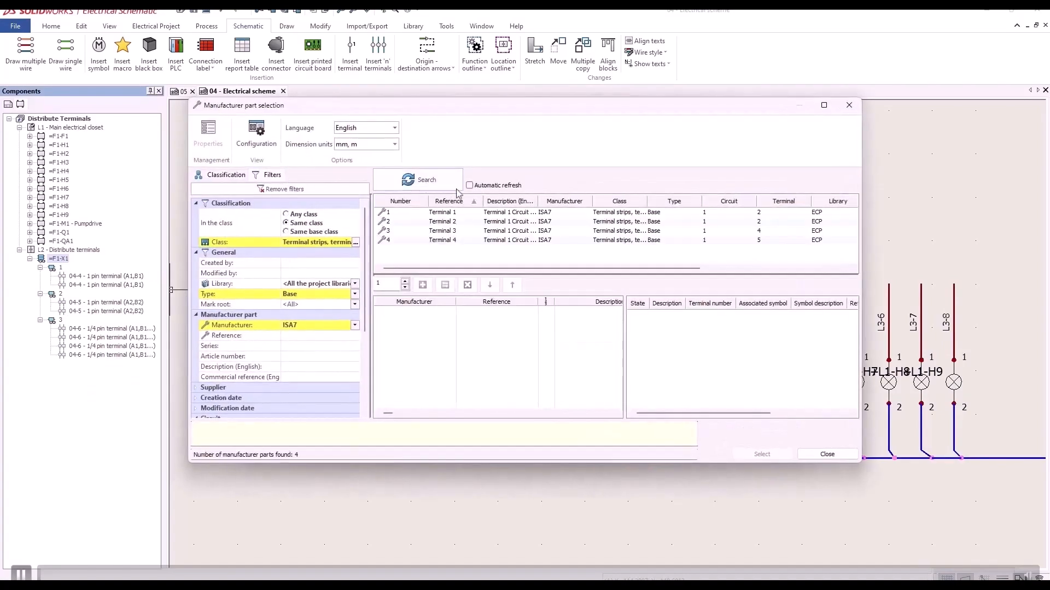
{"action": "left_click", "coordinate": [698, 240]}
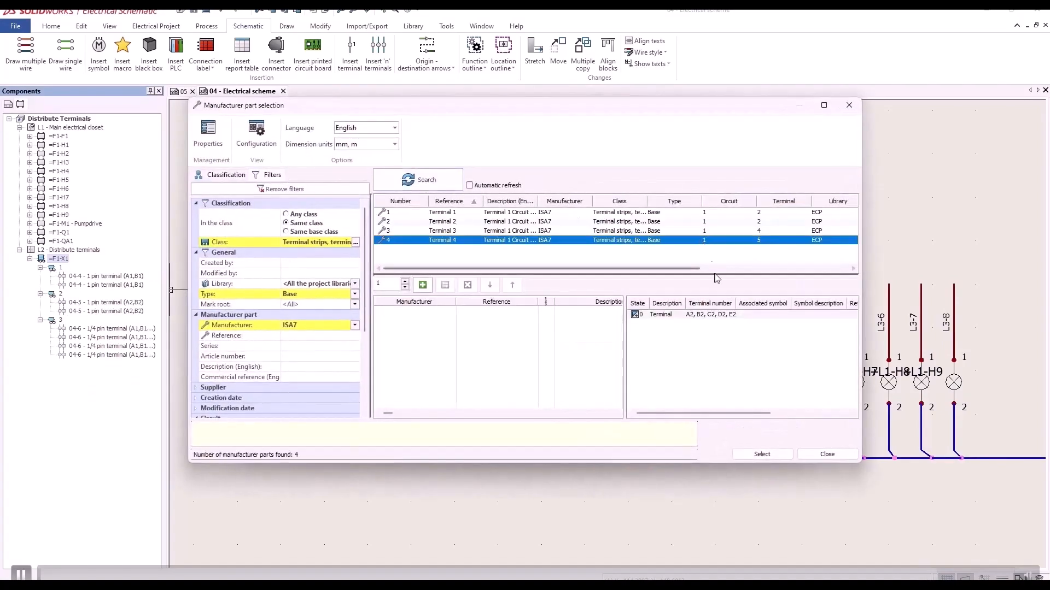
{"action": "left_click", "coordinate": [764, 455]}
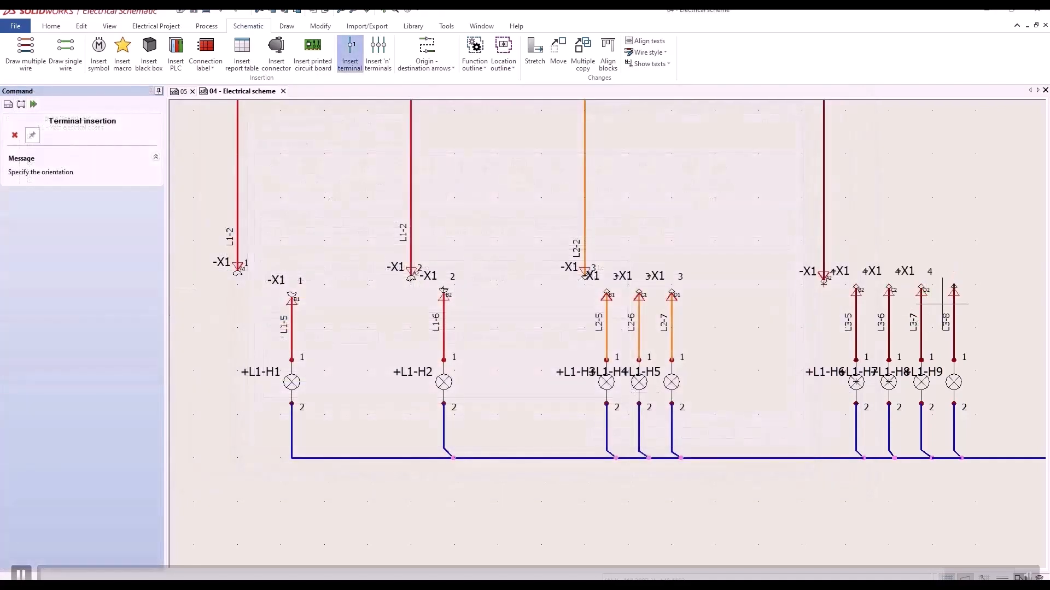
Place the terminal symbol on wire L3-8 and associate it with terminal point #4-E2 of strip =F1-X1.
{"action": "left_click", "coordinate": [942, 304]}
{"action": "left_click", "coordinate": [638, 168]}
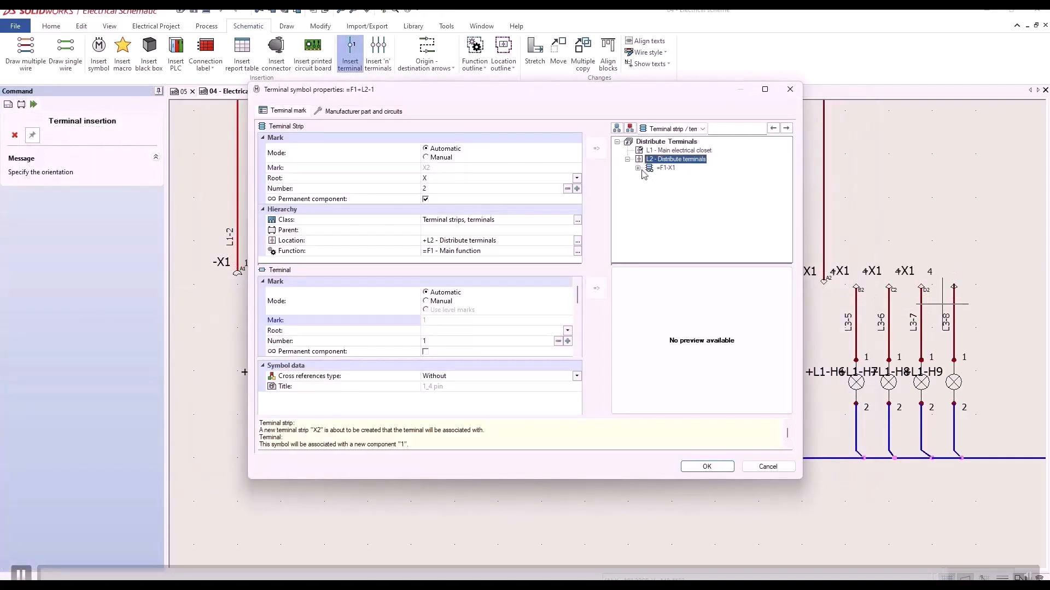
{"action": "left_click", "coordinate": [647, 203]}
{"action": "left_click", "coordinate": [658, 247]}
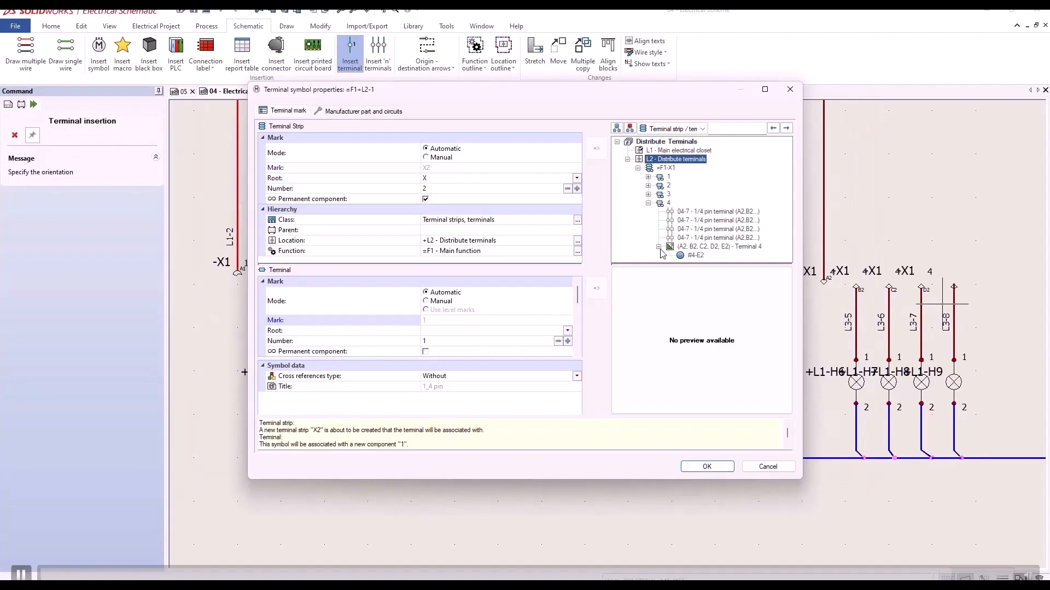
{"action": "left_click", "coordinate": [684, 256]}
{"action": "left_click", "coordinate": [705, 467]}
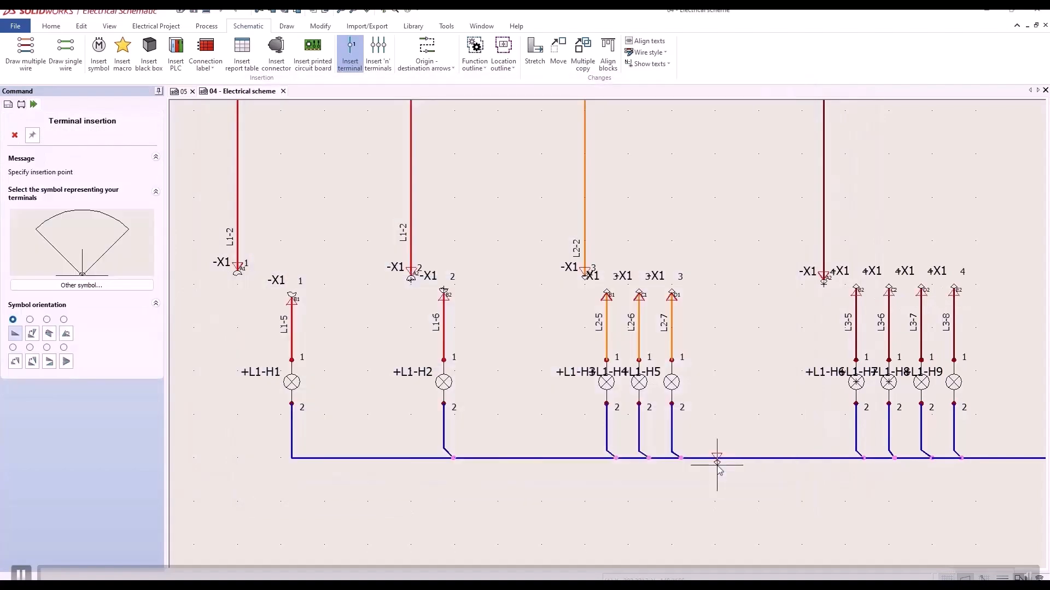
Check which schematic symbol each terminal point from A2 to E2 of X1-4 belongs to, and close its properties.
{"action": "left_click", "coordinate": [374, 349]}
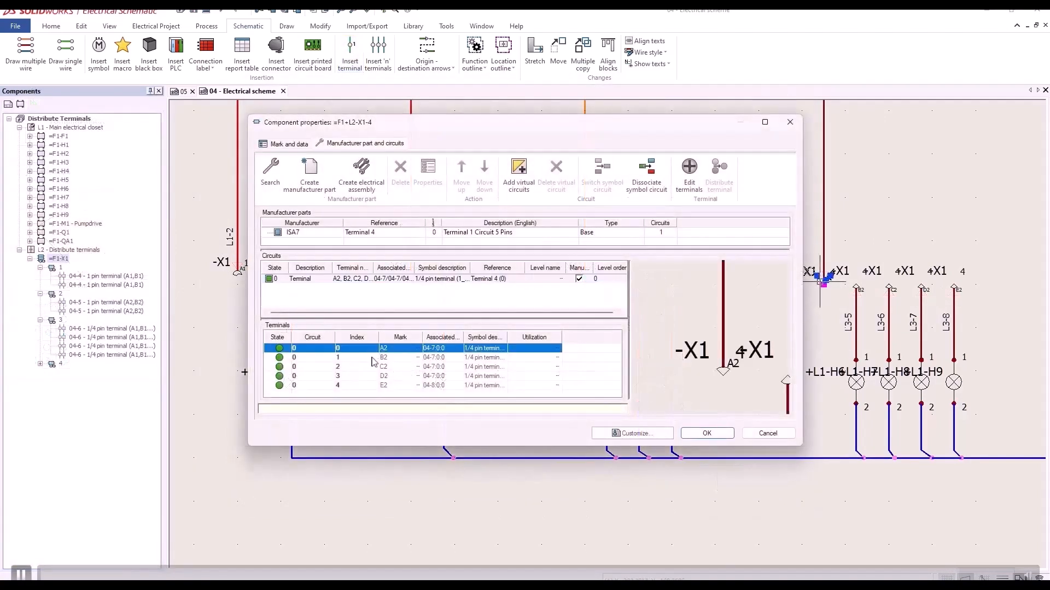
{"action": "left_click", "coordinate": [374, 357]}
{"action": "left_click", "coordinate": [370, 367]}
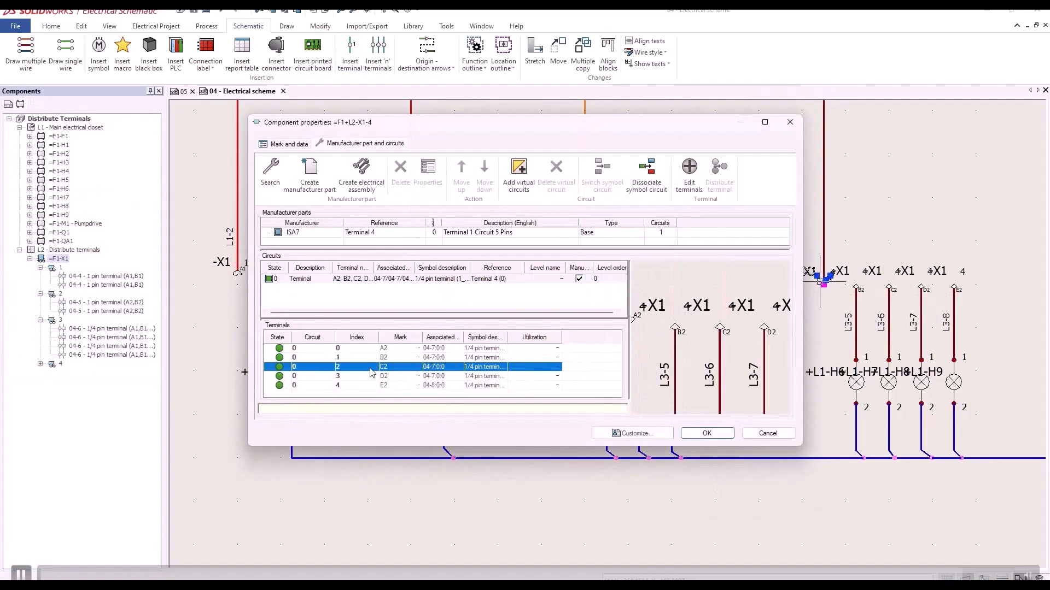
{"action": "left_click", "coordinate": [368, 375]}
{"action": "left_click", "coordinate": [371, 386]}
{"action": "key", "text": "Escape"}
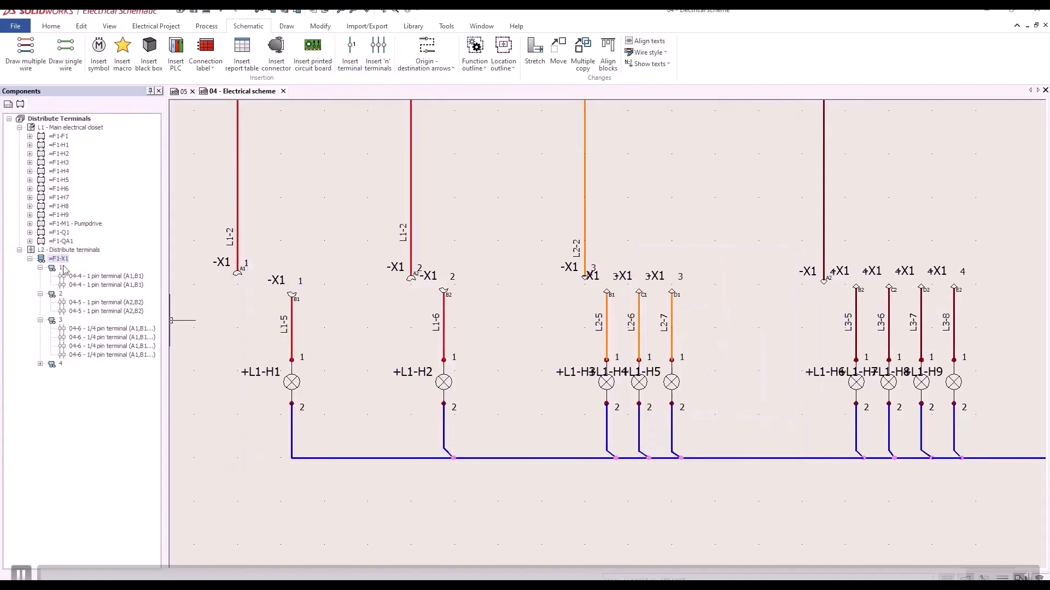
Set the X1 terminal strip drawing's detail destination component to For cables and wires, and examine drawing 06 - X1-(1/1).
{"action": "right_click", "coordinate": [63, 259]}
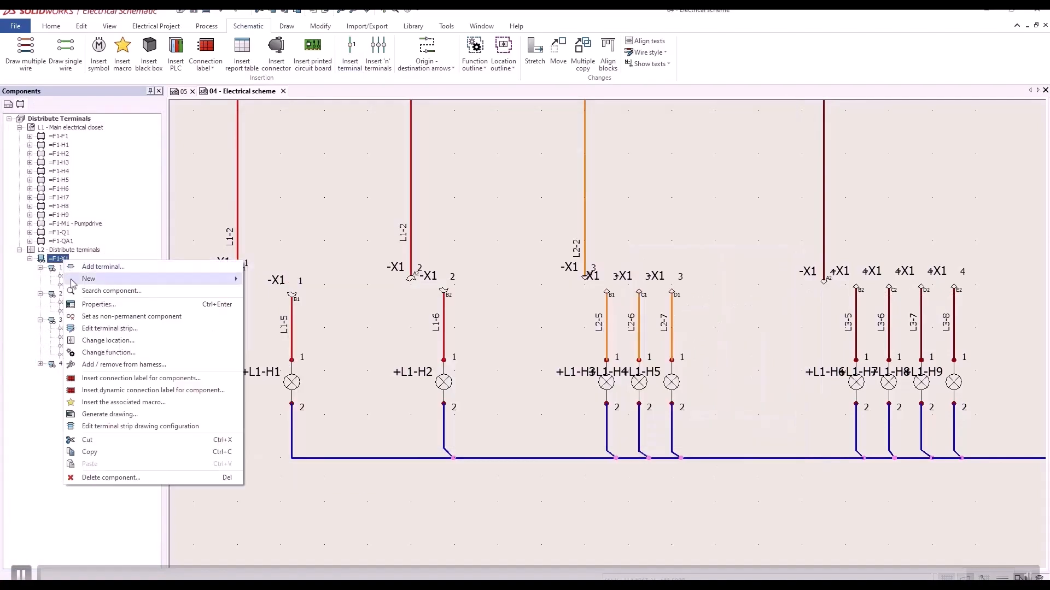
{"action": "left_click", "coordinate": [208, 427]}
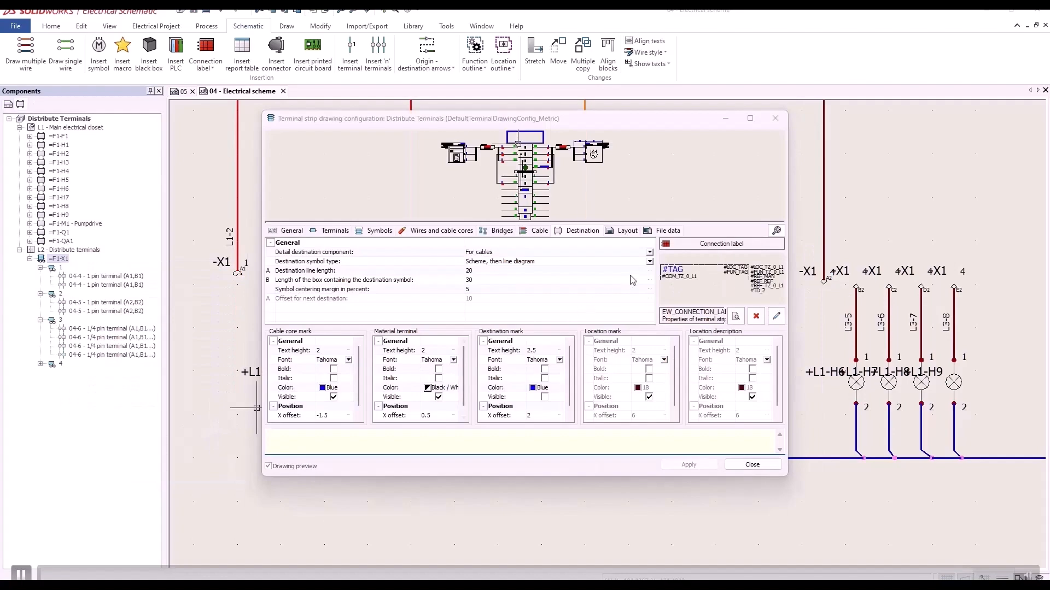
{"action": "left_click", "coordinate": [650, 253]}
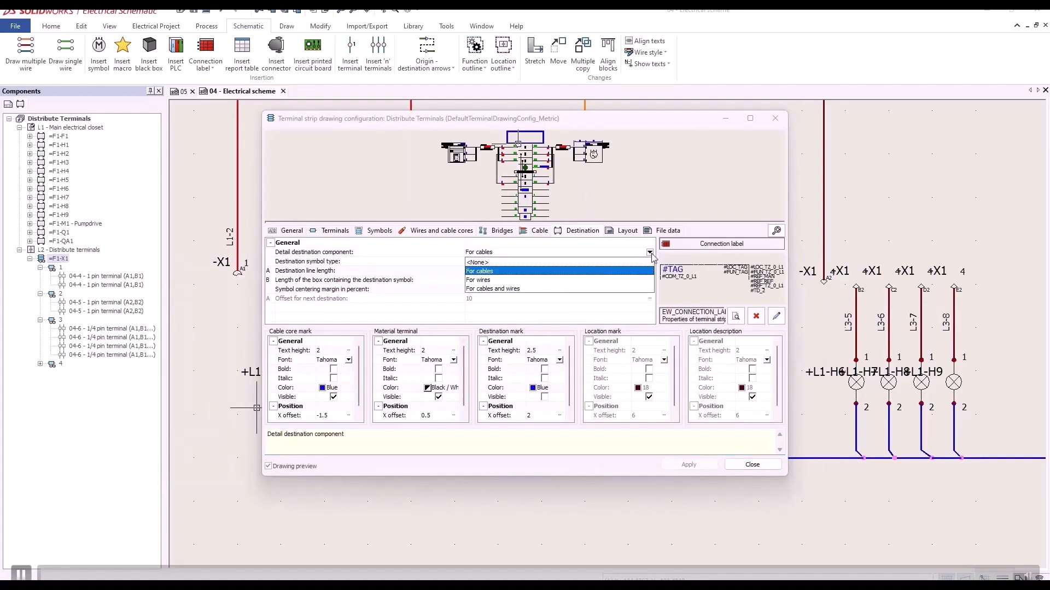
{"action": "left_click", "coordinate": [632, 289]}
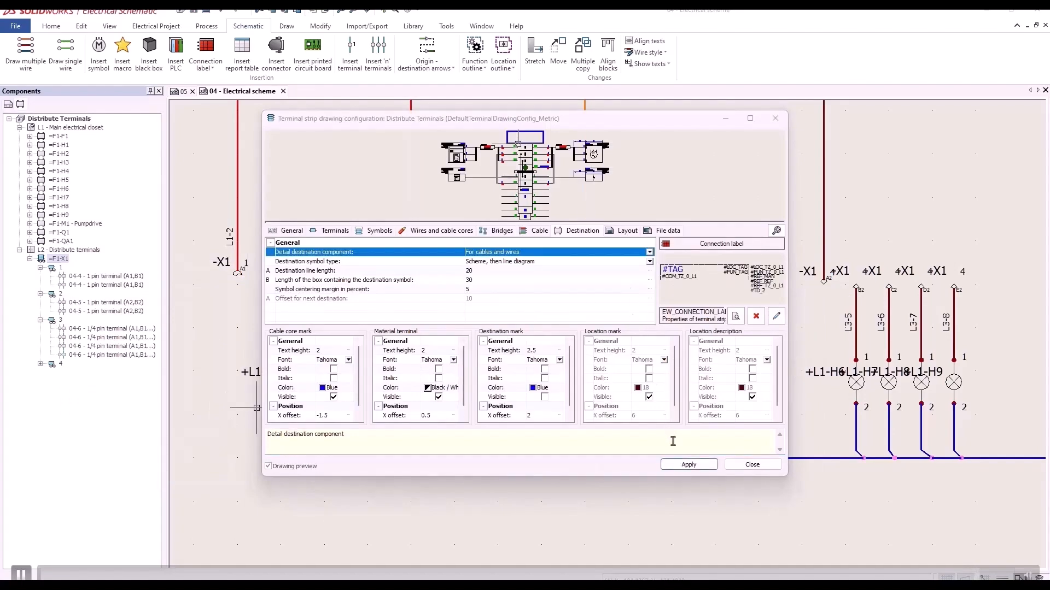
{"action": "left_click", "coordinate": [679, 464]}
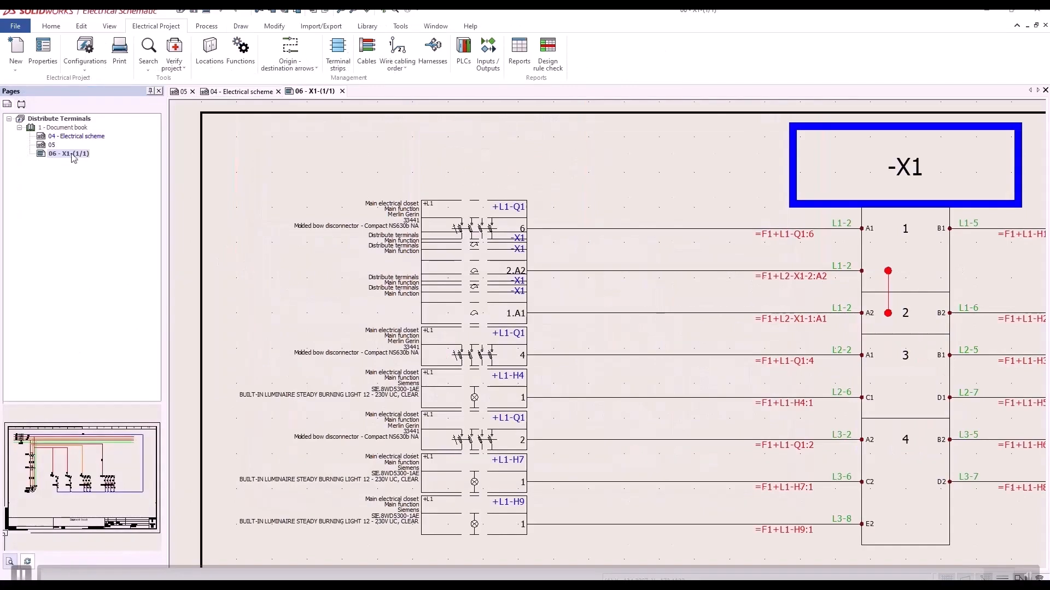
{"action": "middle_click_drag", "start_coordinate": [875, 314], "coordinate": [255, 316]}
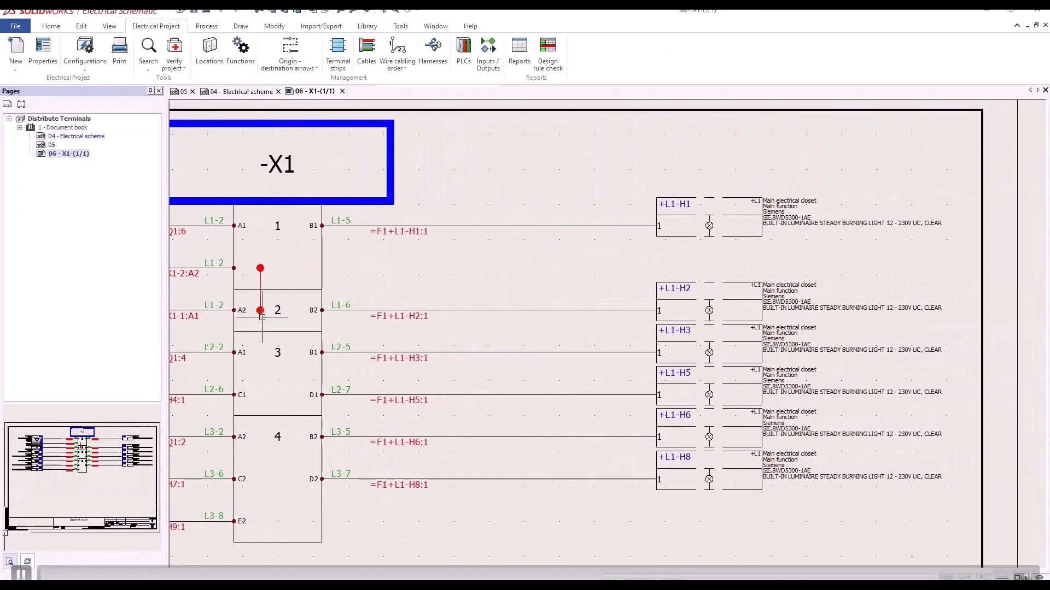